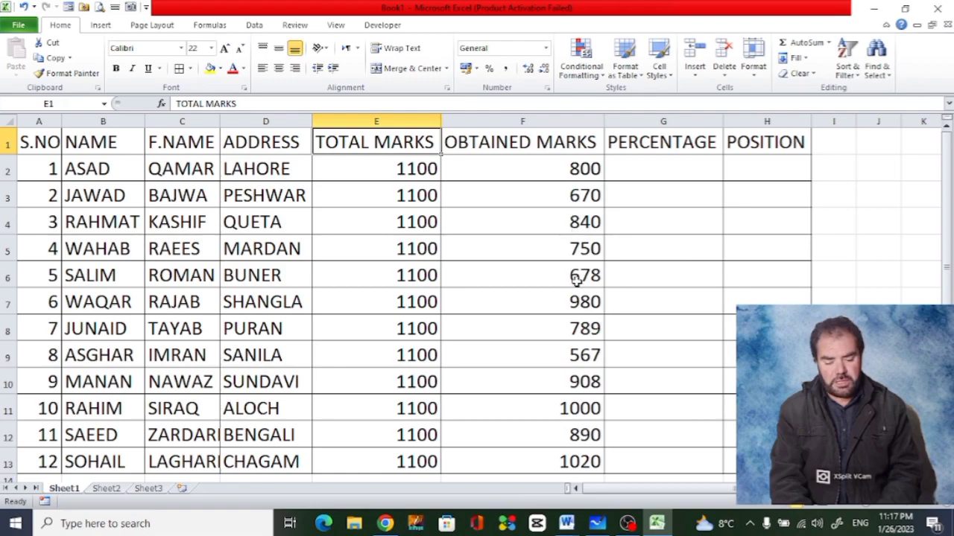
# Enter the formula =F2/E2 in cell G2 to divide obtained marks by total marks
pyautogui.click(651, 171)
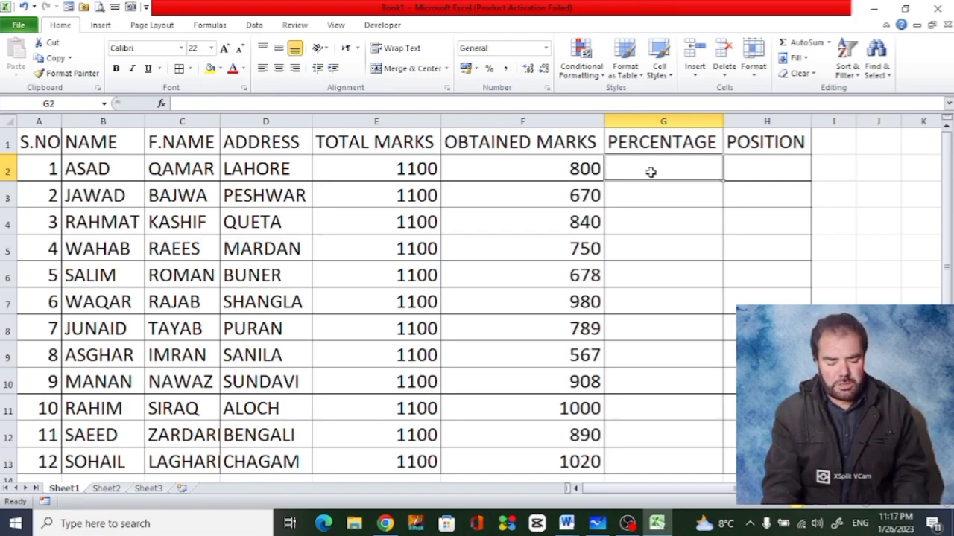
pyautogui.write('=')
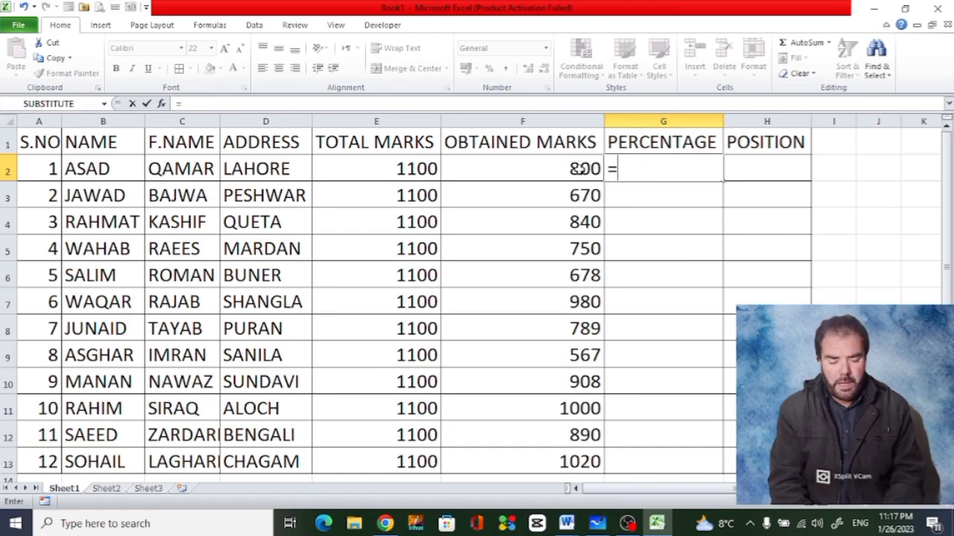
pyautogui.click(580, 169)
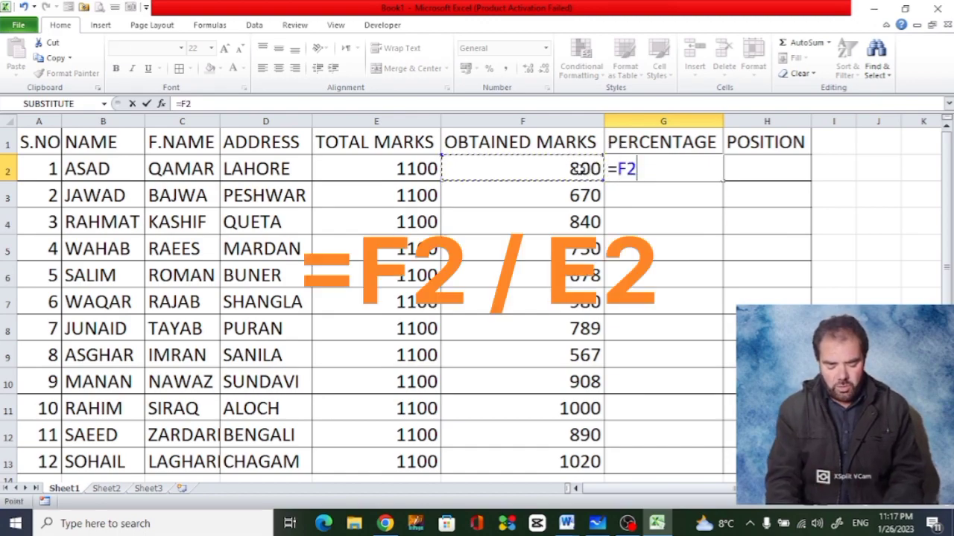
pyautogui.write('/')
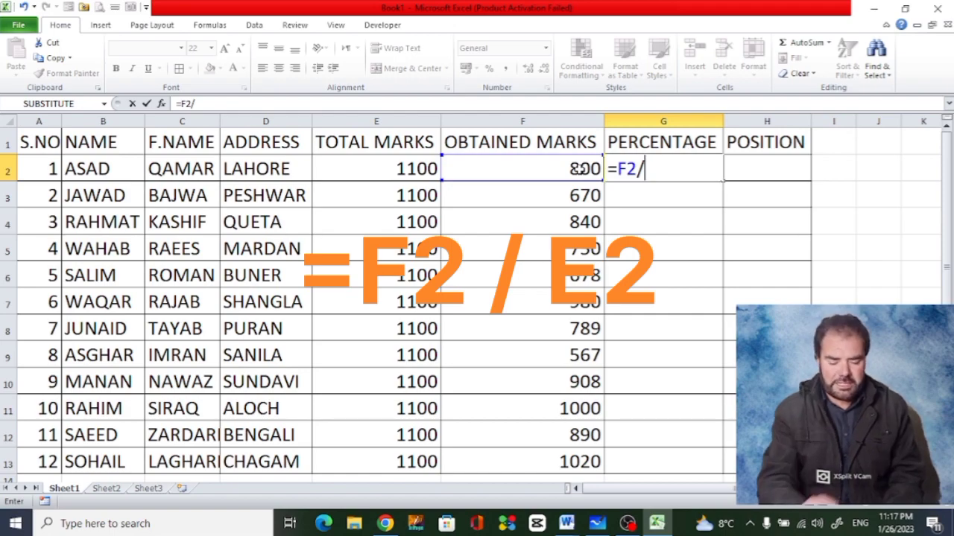
pyautogui.click(403, 159)
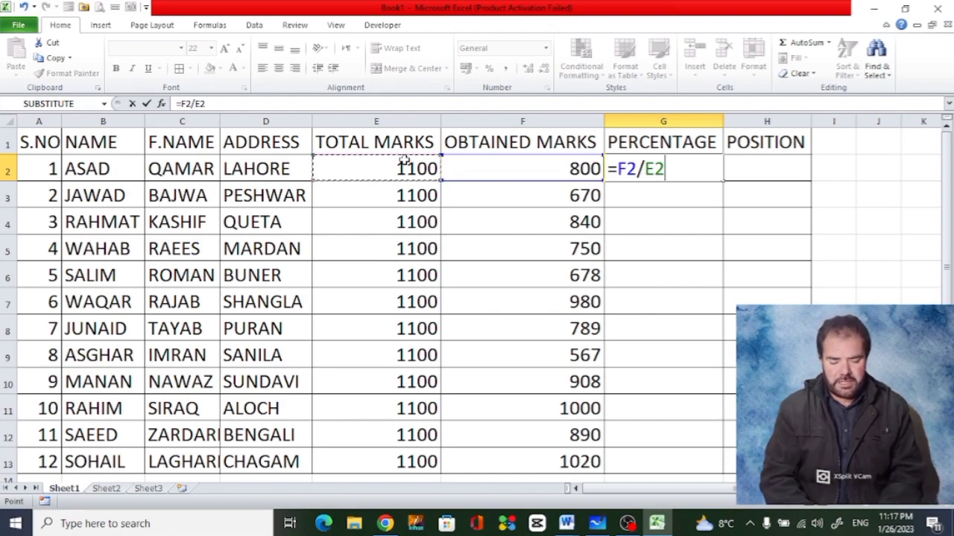
pyautogui.press('Return')
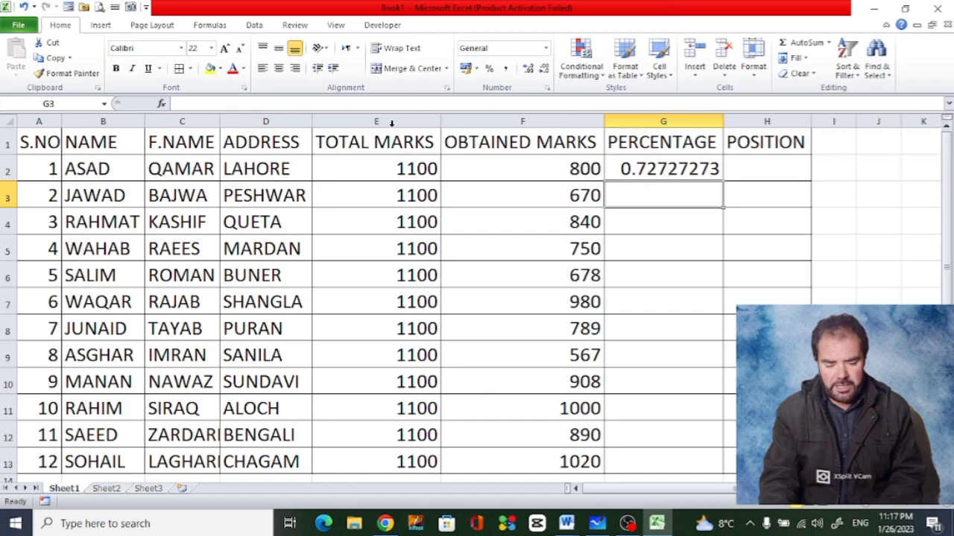
# Format G2 as a percentage and fill its formula down the PERCENTAGE column to G13
pyautogui.click(673, 169)
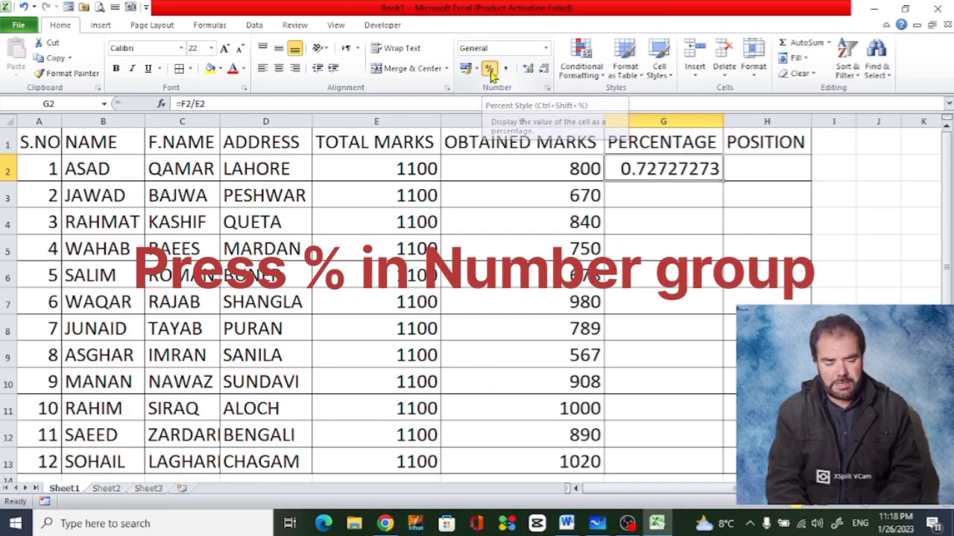
pyautogui.click(491, 71)
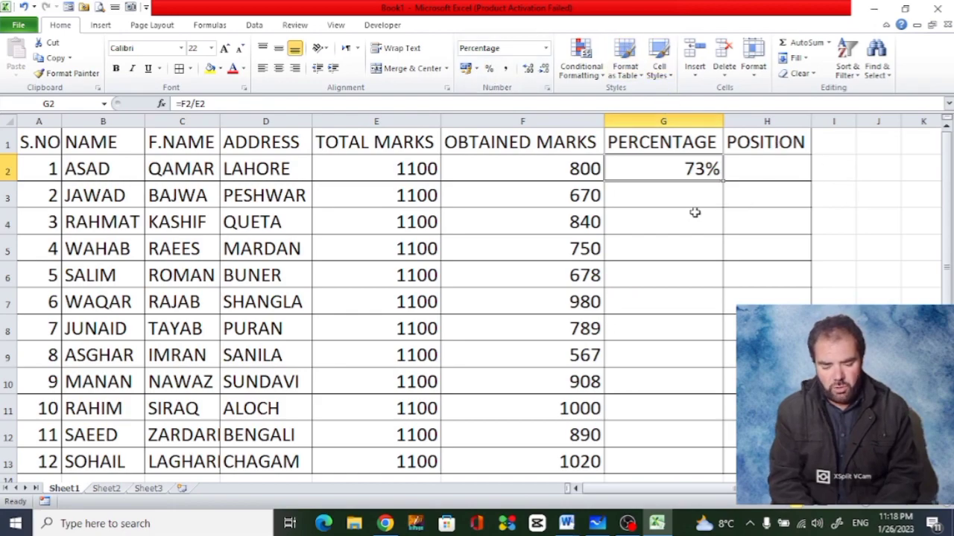
pyautogui.doubleClick(723, 184)
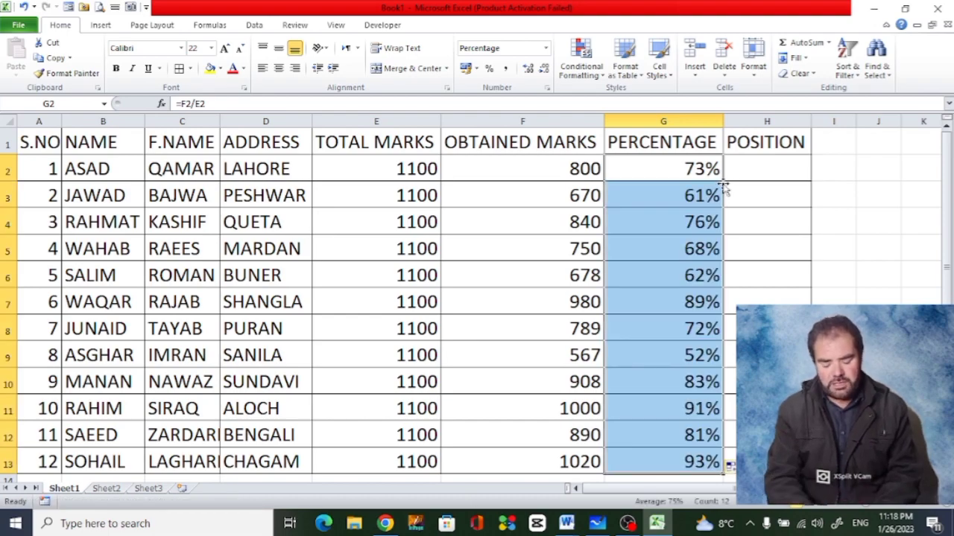
# Inspect the filled-down percentage formulas in cells G3, G4 and G5
pyautogui.click(680, 196)
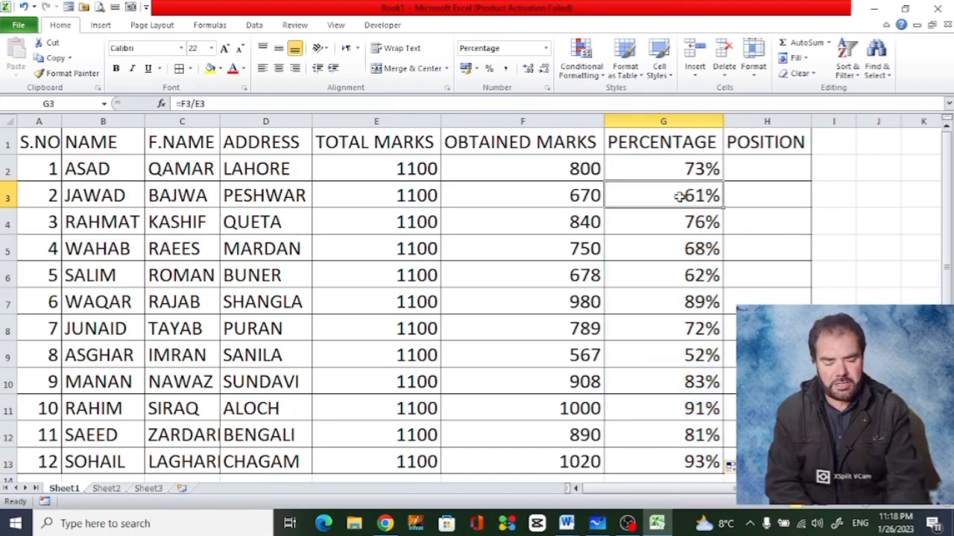
pyautogui.doubleClick(678, 195)
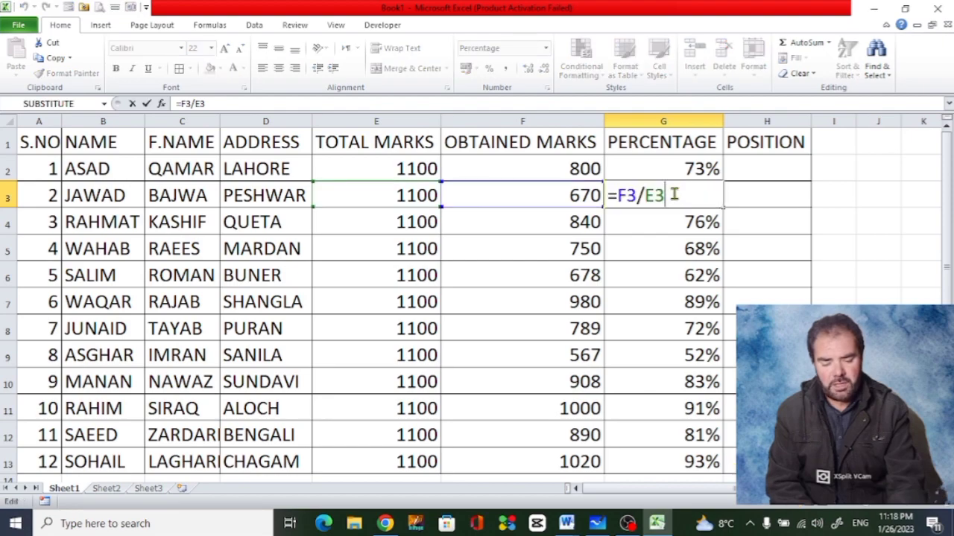
pyautogui.press('Return')
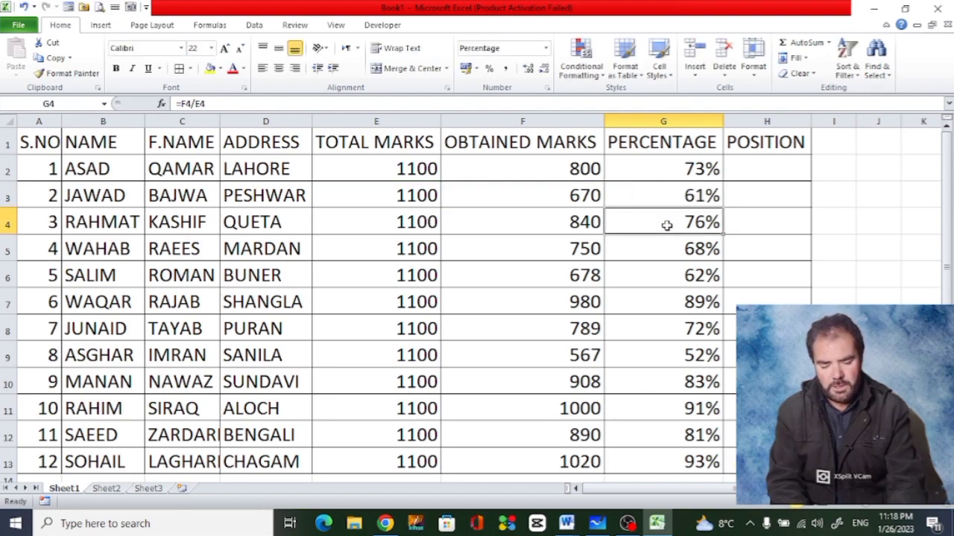
pyautogui.doubleClick(667, 225)
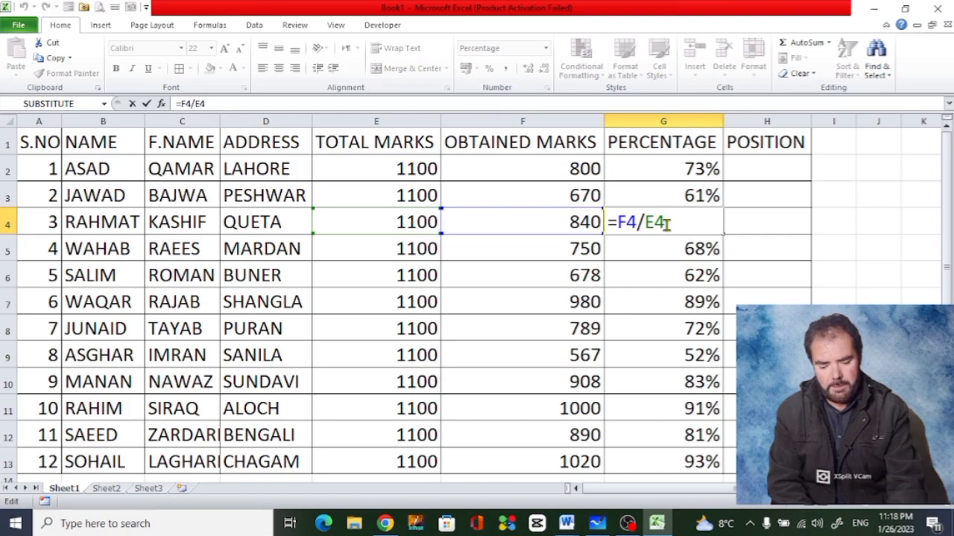
pyautogui.press('Return')
pyautogui.press('F2')
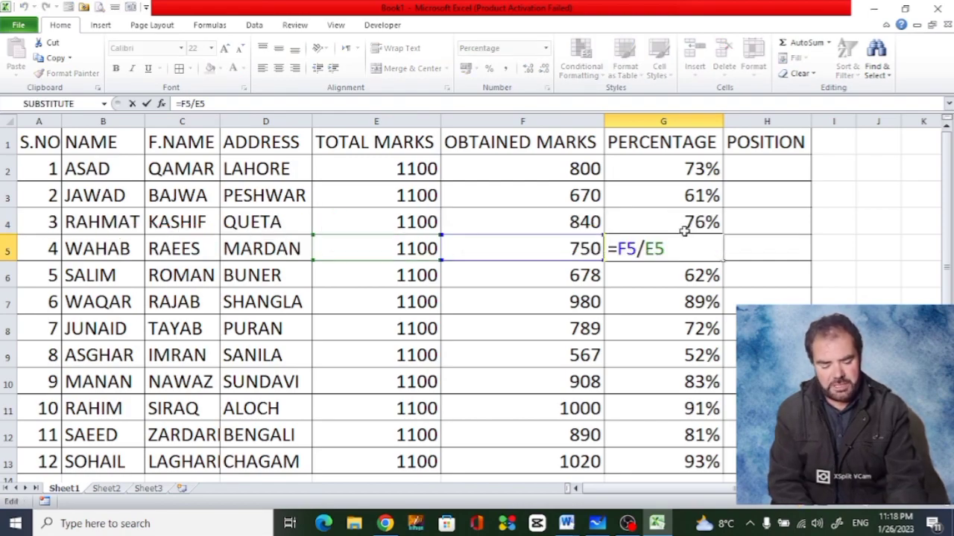
pyautogui.press('Return')
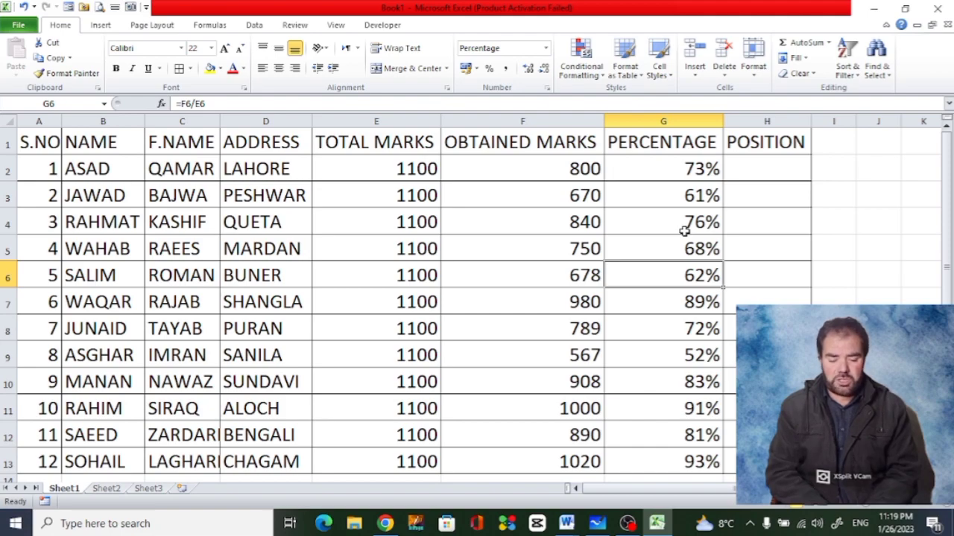
pyautogui.click(764, 167)
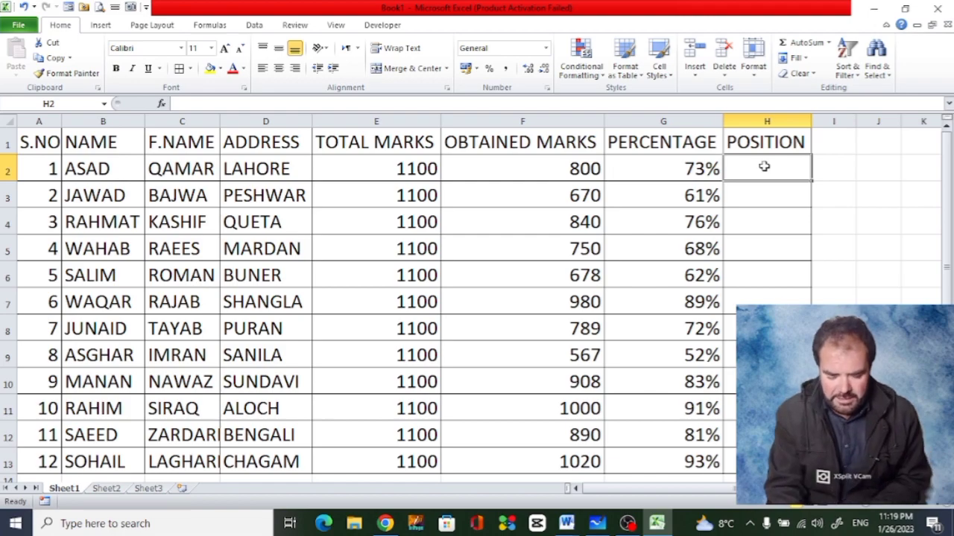
pyautogui.write('=')
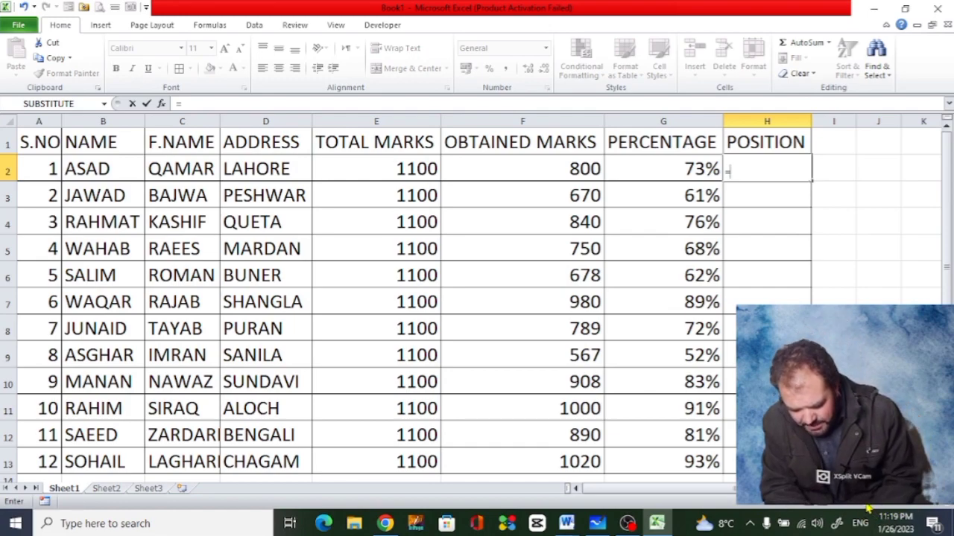
pyautogui.click(877, 461)
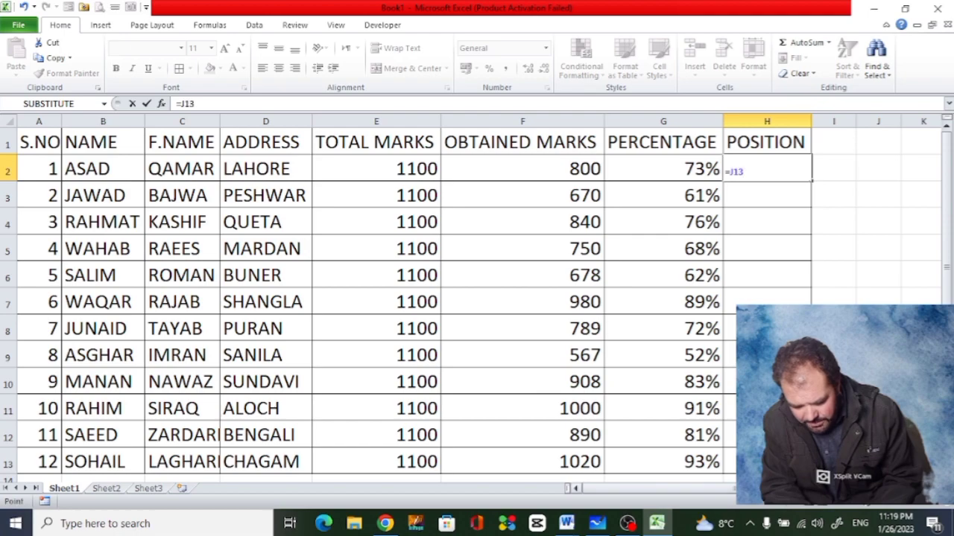
pyautogui.press('BackSpace')
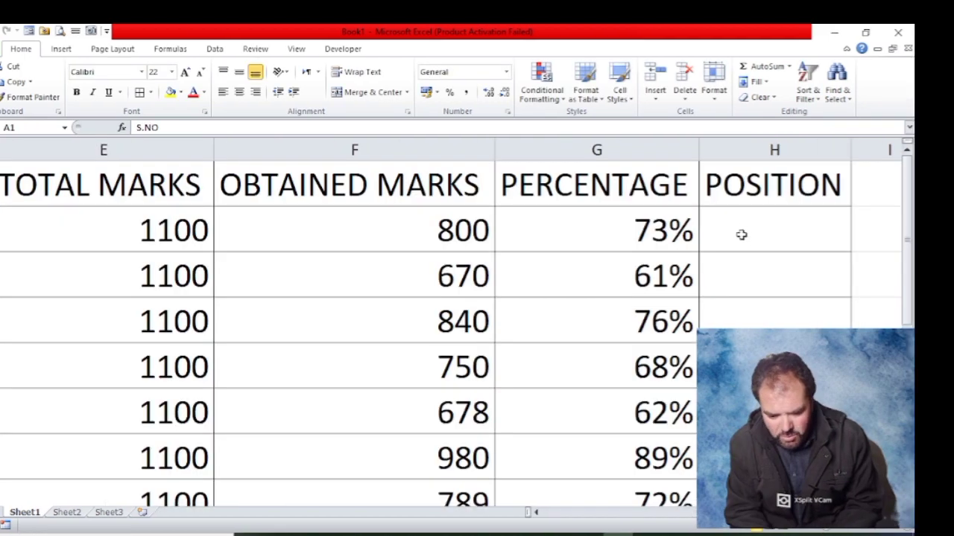
# Enter the formula =RANK(G2,G2:G13,0) in cell H2 to rank the first student in descending order
pyautogui.click(743, 227)
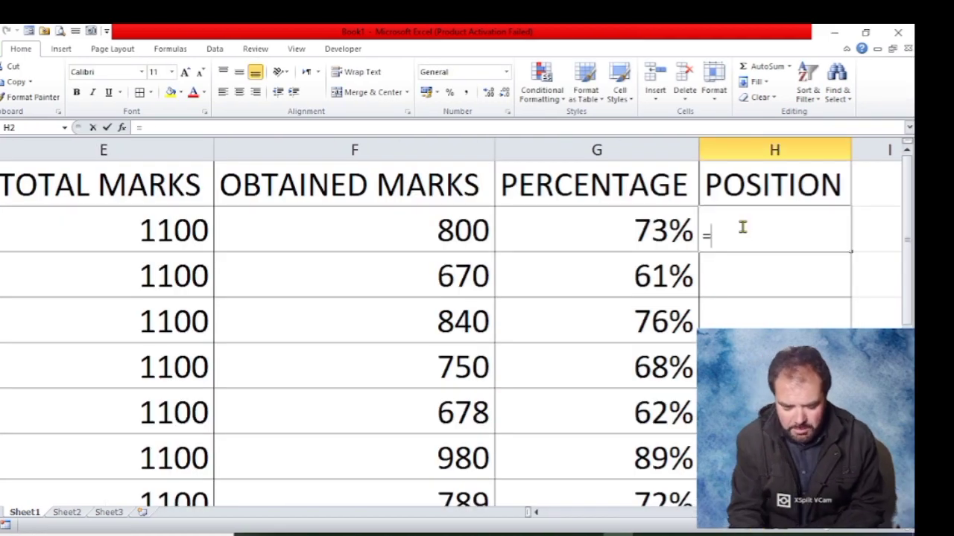
pyautogui.write('=')
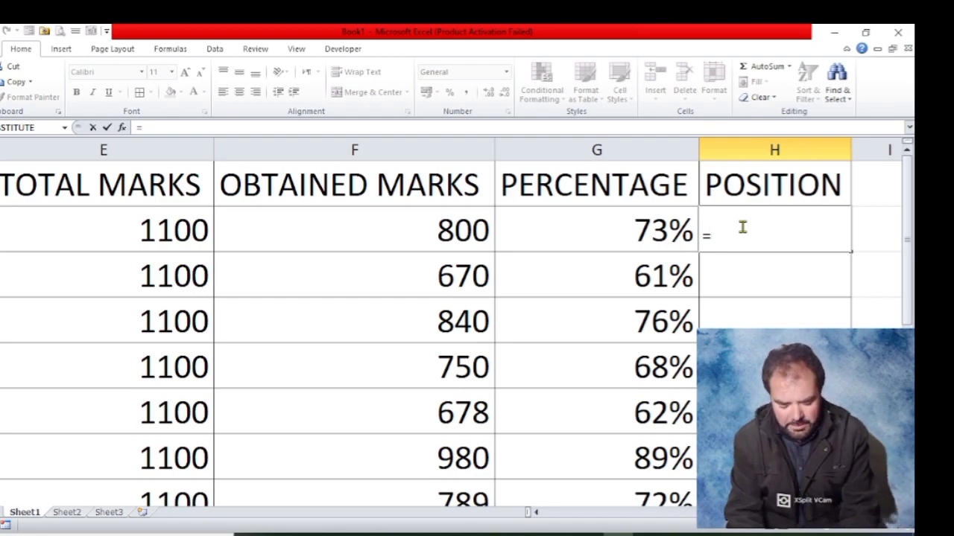
pyautogui.write('RANK')
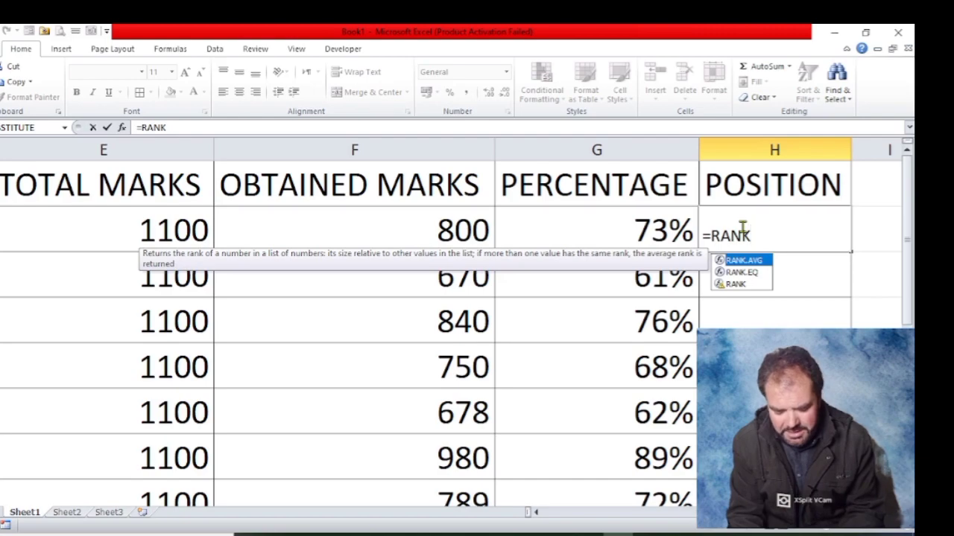
pyautogui.write('(')
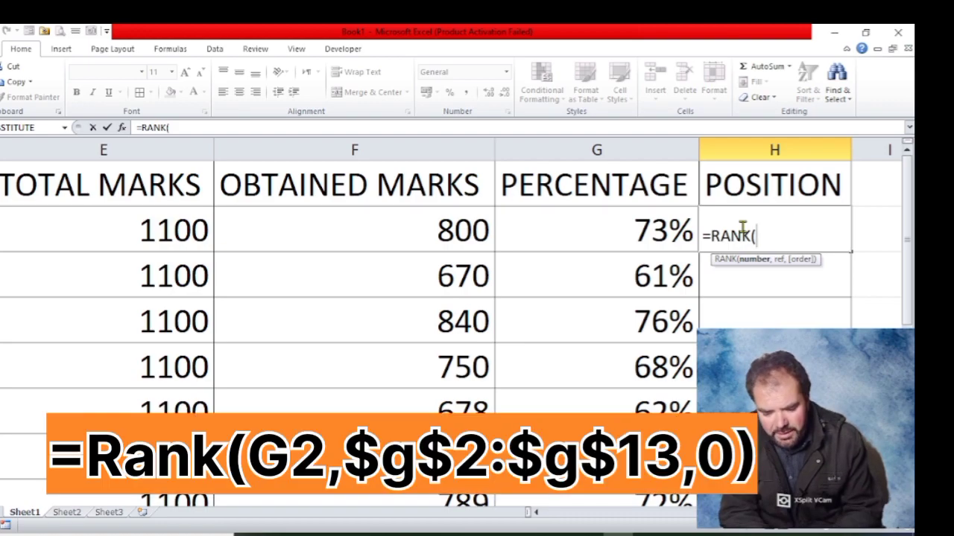
pyautogui.click(650, 229)
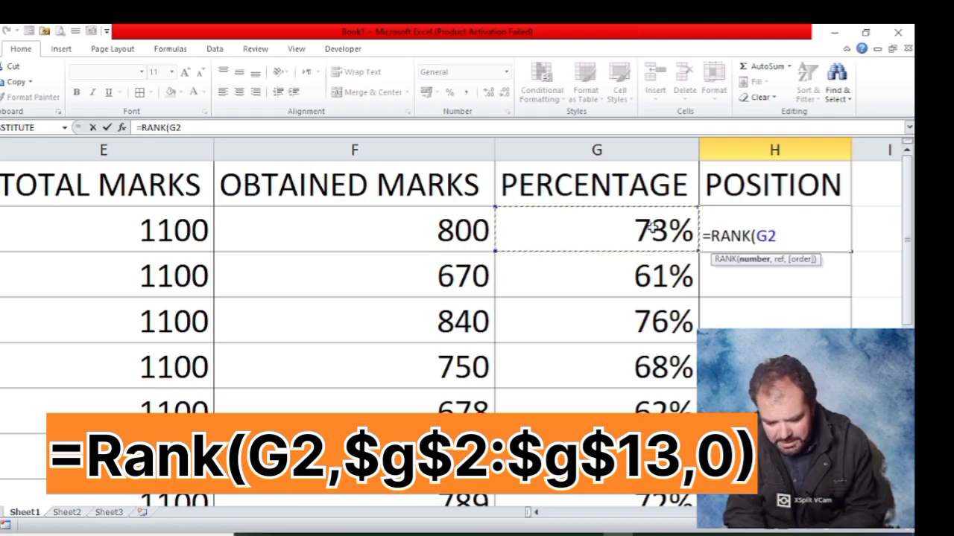
pyautogui.write(',')
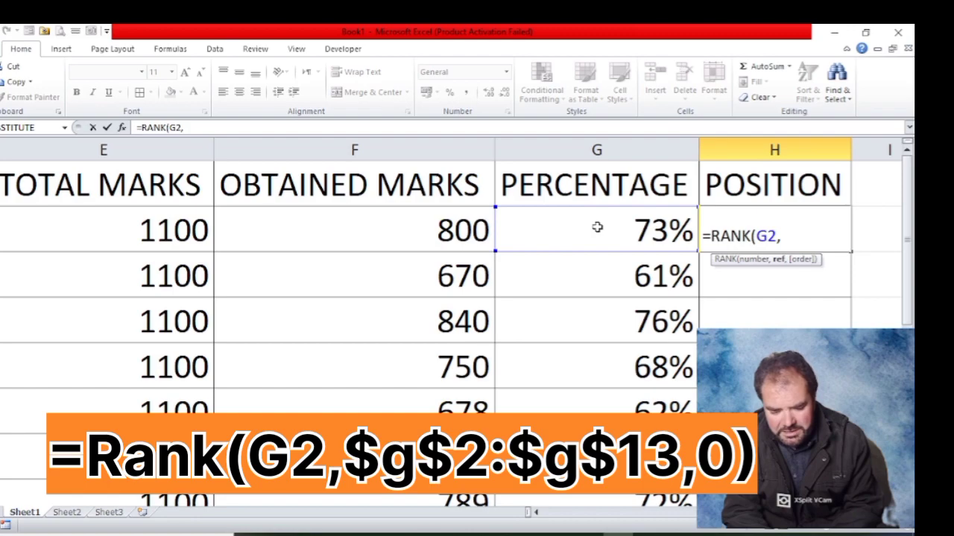
pyautogui.moveTo(598, 222); pyautogui.dragTo(600, 529)
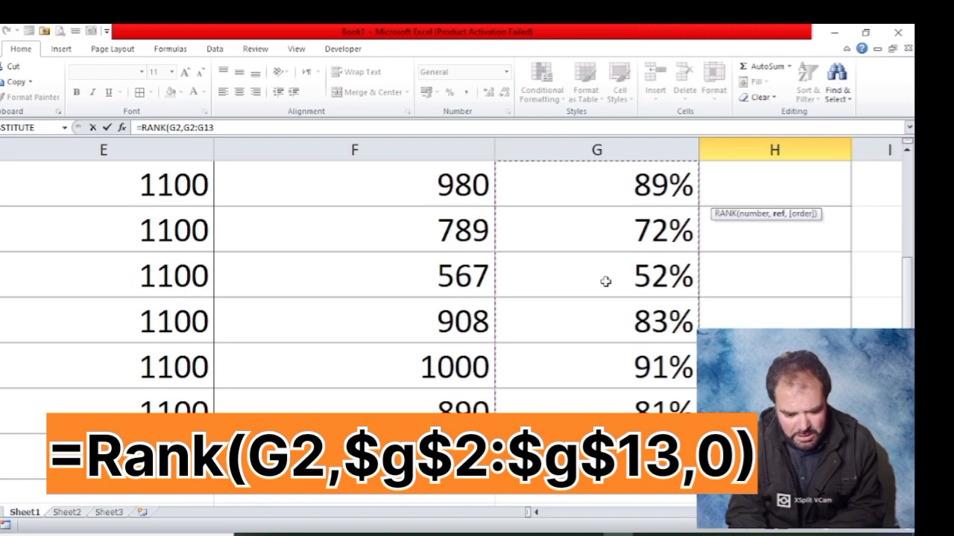
pyautogui.write(',')
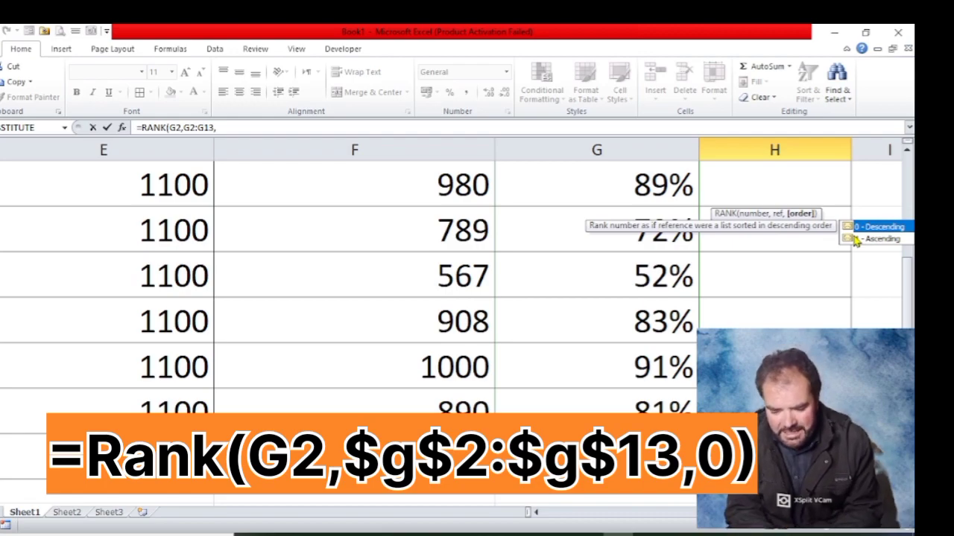
pyautogui.write('0')
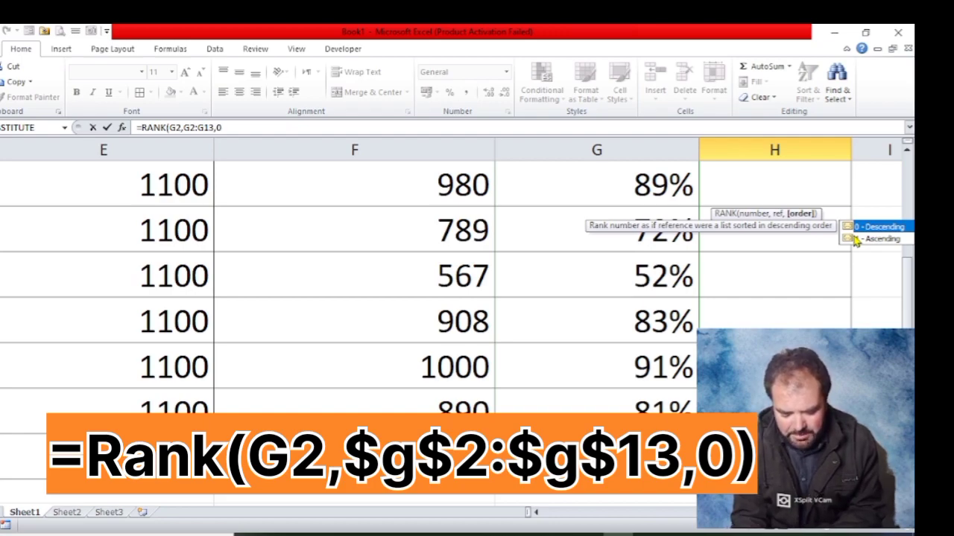
pyautogui.write(')')
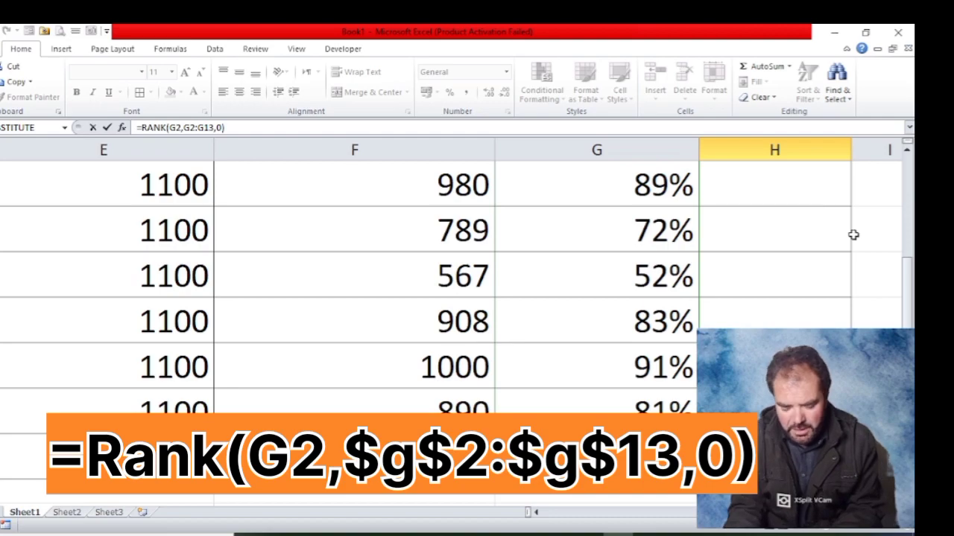
pyautogui.press('Return')
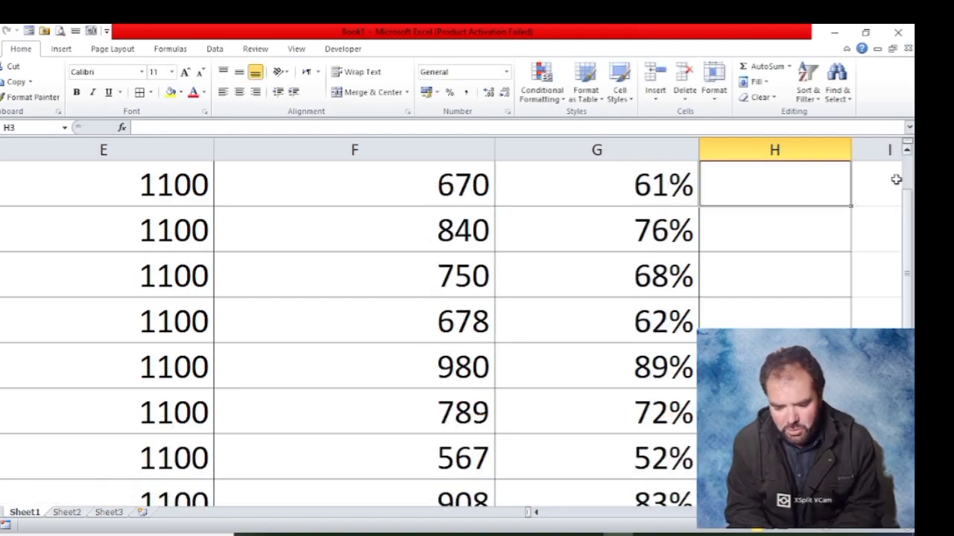
# Set the font size of the rank in cell H2 to 26
pyautogui.moveTo(908, 234); pyautogui.dragTo(907, 216)
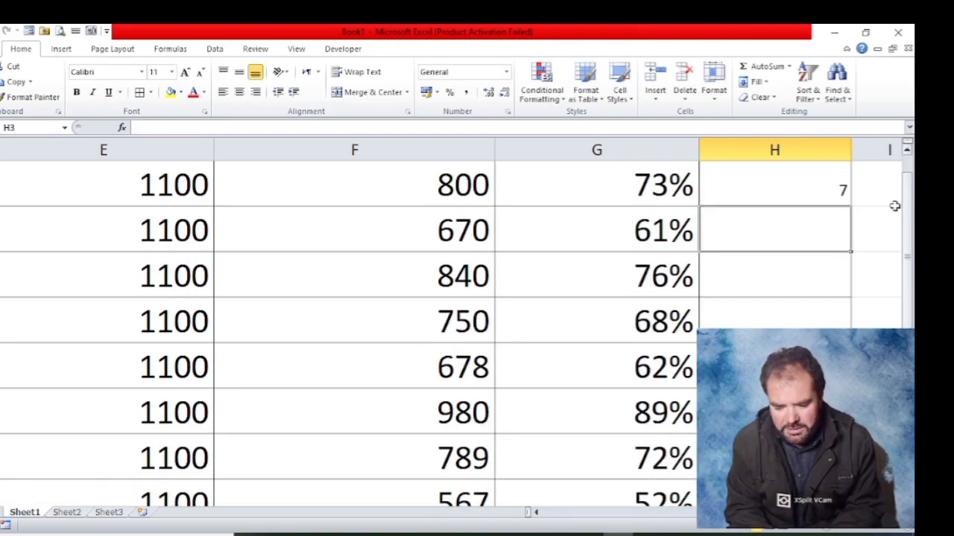
pyautogui.click(837, 188)
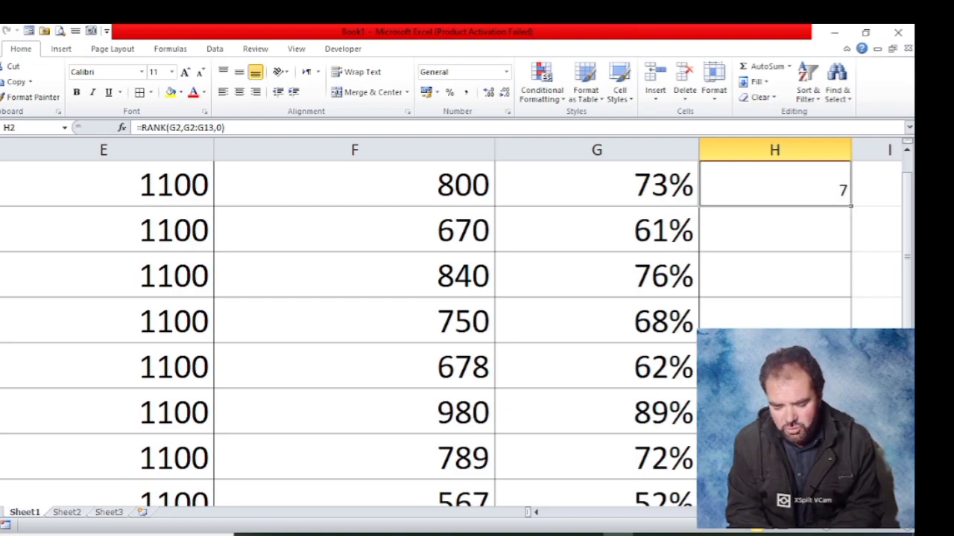
pyautogui.moveTo(875, 532); pyautogui.dragTo(881, 530)
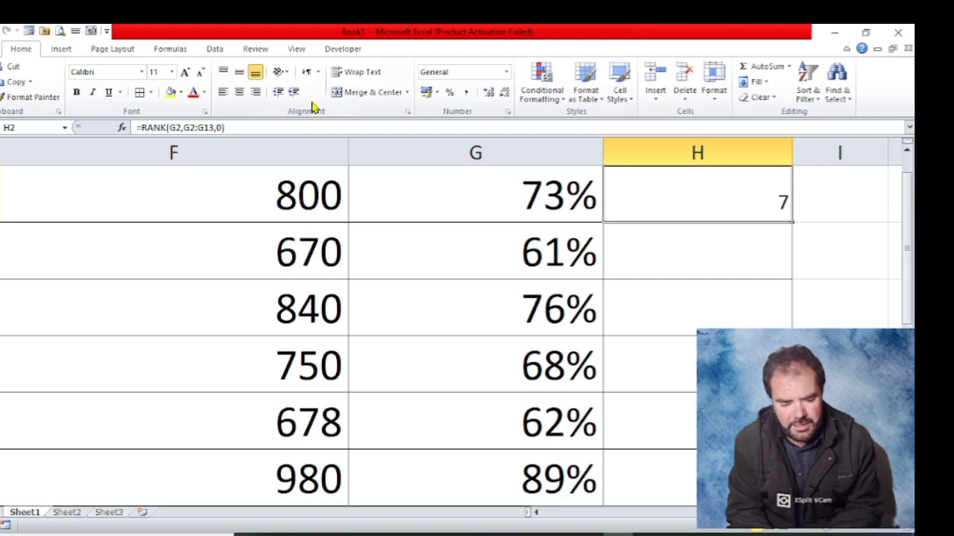
pyautogui.click(171, 72)
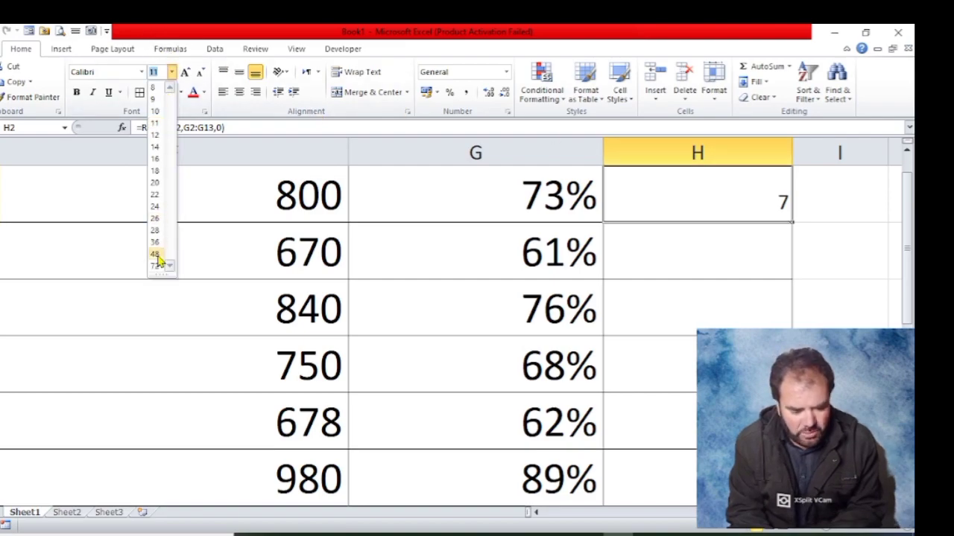
pyautogui.click(158, 218)
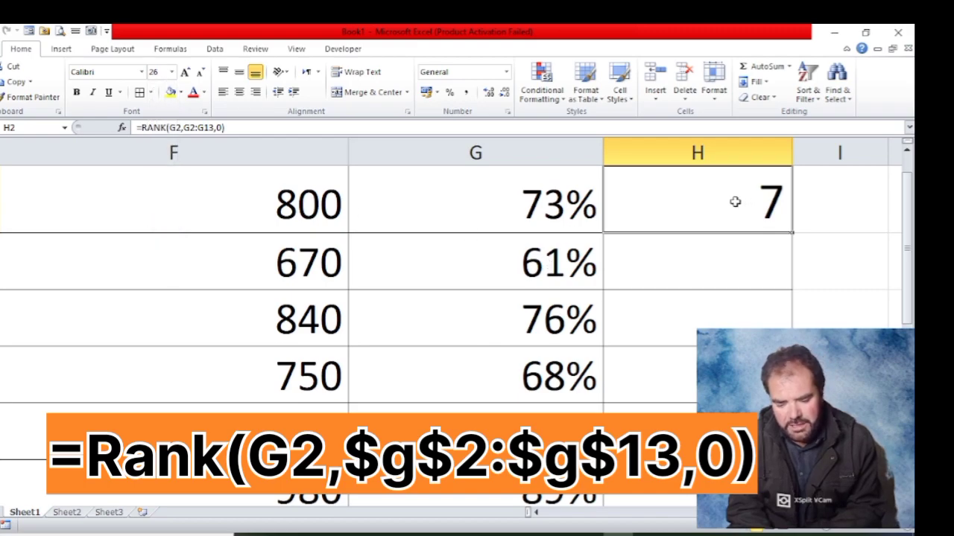
# Fill the rank formula from H2 down the POSITION column to H13 and check the resulting ranks
pyautogui.doubleClick(793, 235)
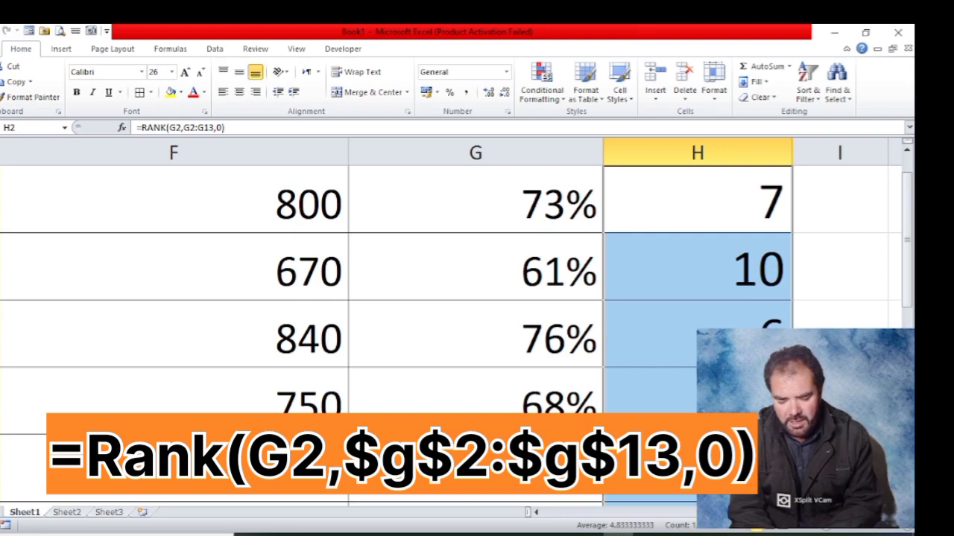
pyautogui.moveTo(908, 301); pyautogui.dragTo(909, 318)
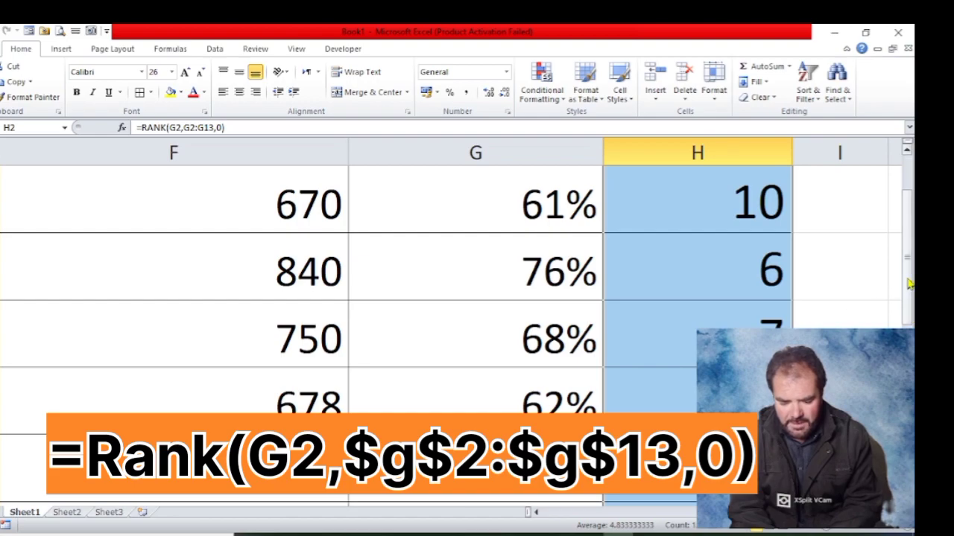
pyautogui.moveTo(908, 283); pyautogui.dragTo(909, 330)
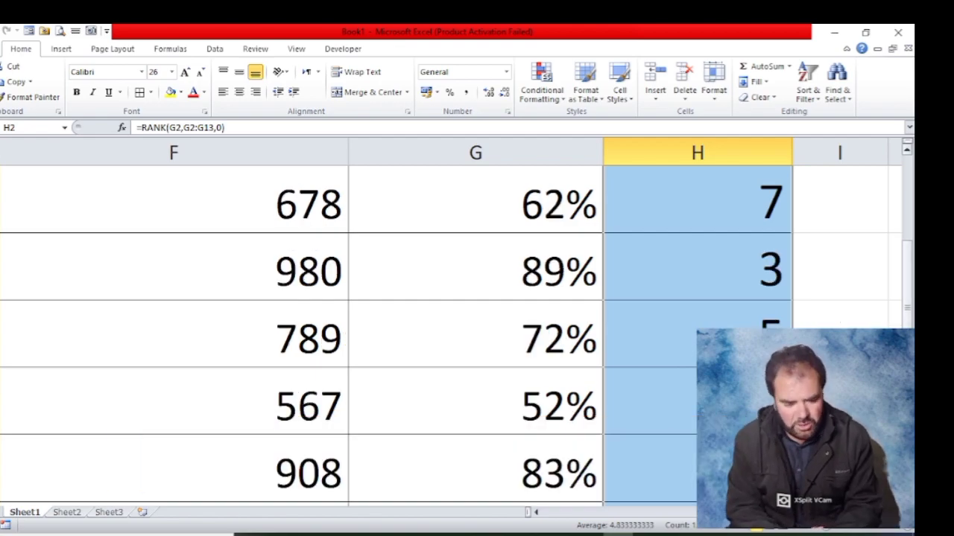
pyautogui.click(752, 224)
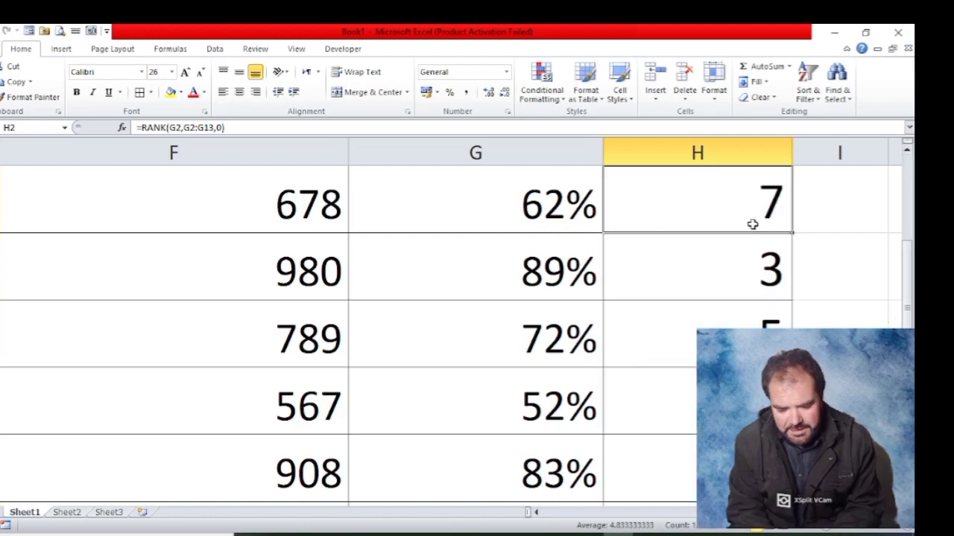
pyautogui.press('Up')
pyautogui.press('Up')
pyautogui.press('Up')
pyautogui.press('Up')
pyautogui.press('Up')
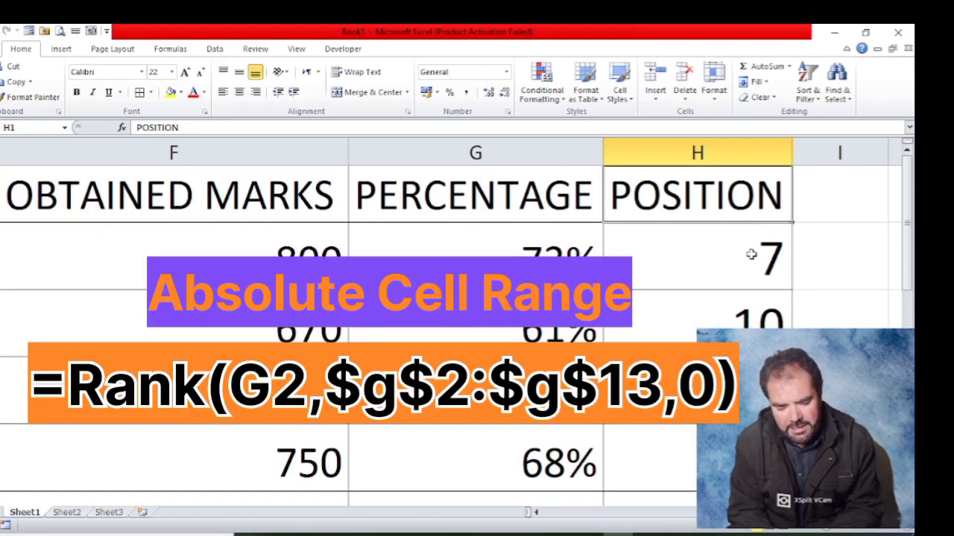
# Open the rank formula in H2 for editing and try the absolute reference $G$2 as its first argument
pyautogui.click(751, 254)
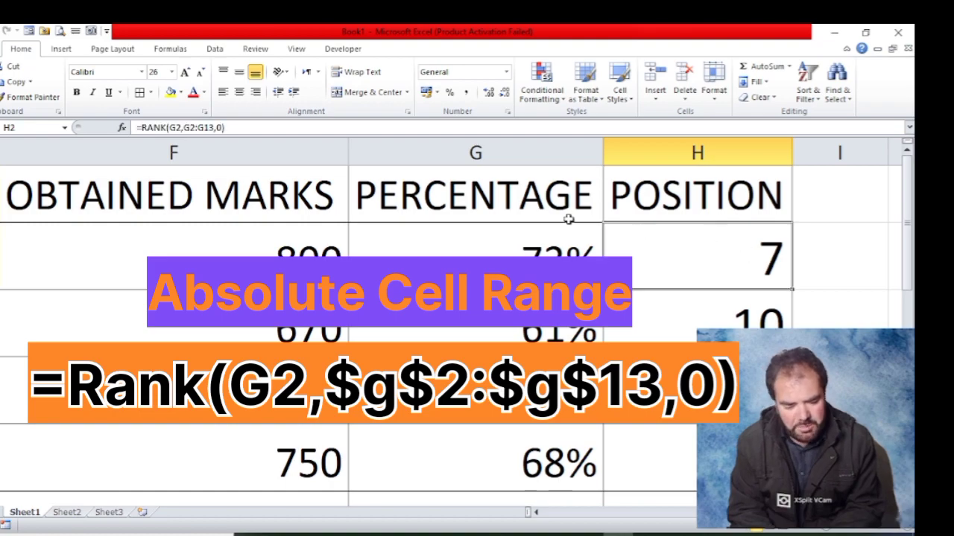
pyautogui.click(192, 128)
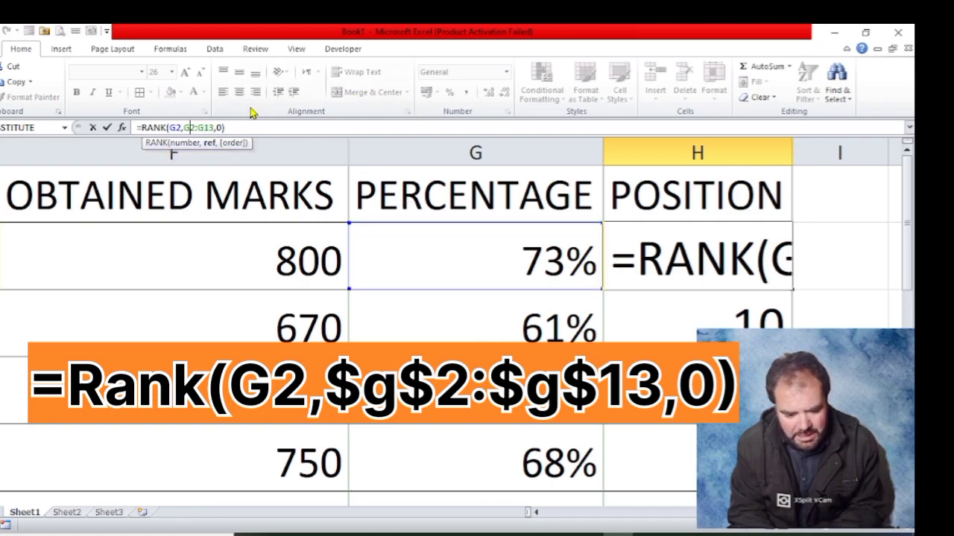
pyautogui.doubleClick(735, 259)
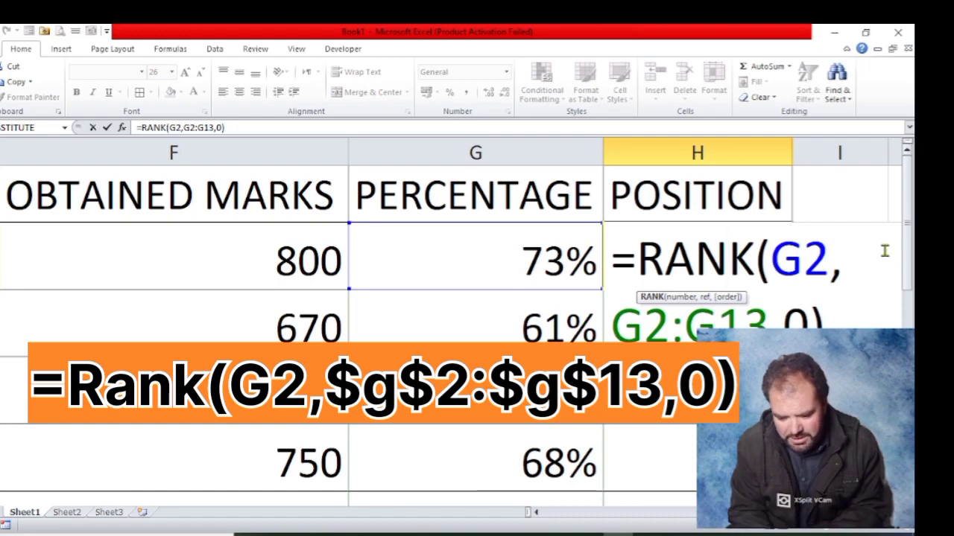
pyautogui.click(801, 262)
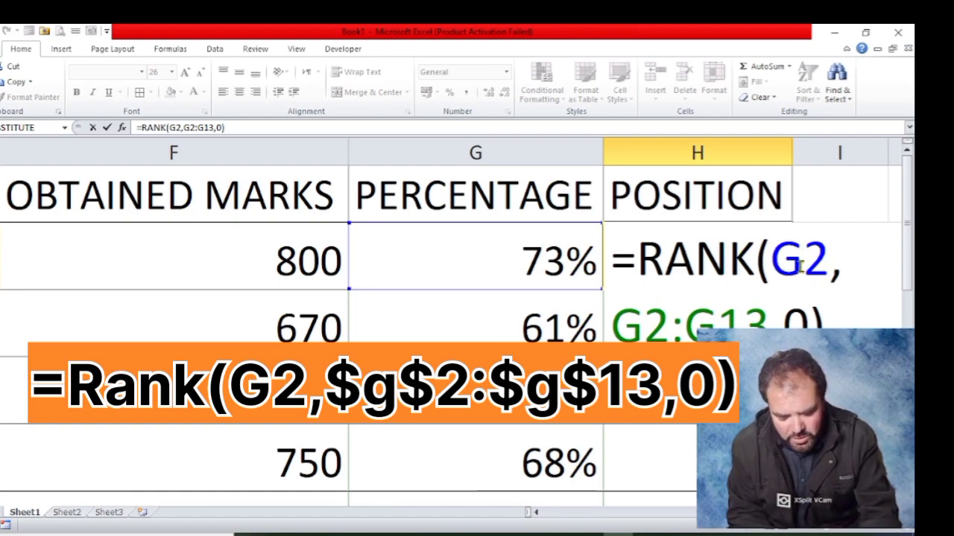
pyautogui.press('F4')
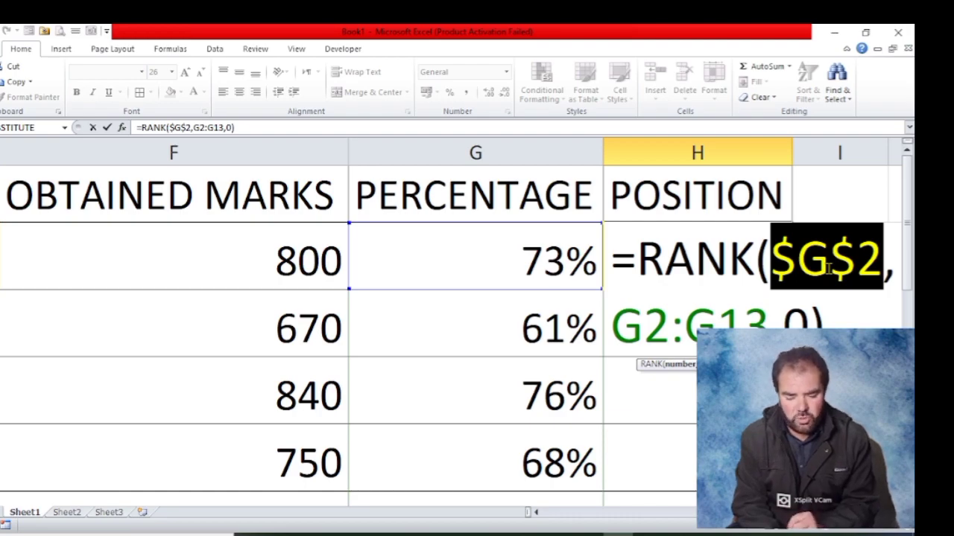
pyautogui.click(830, 260)
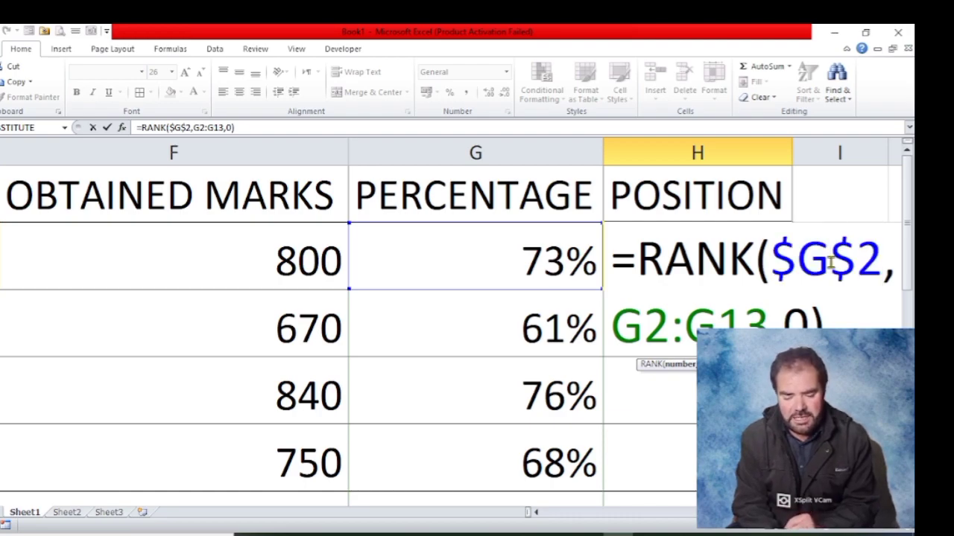
pyautogui.press('Right')
pyautogui.press('Right')
pyautogui.press('Right')
pyautogui.press('Right')
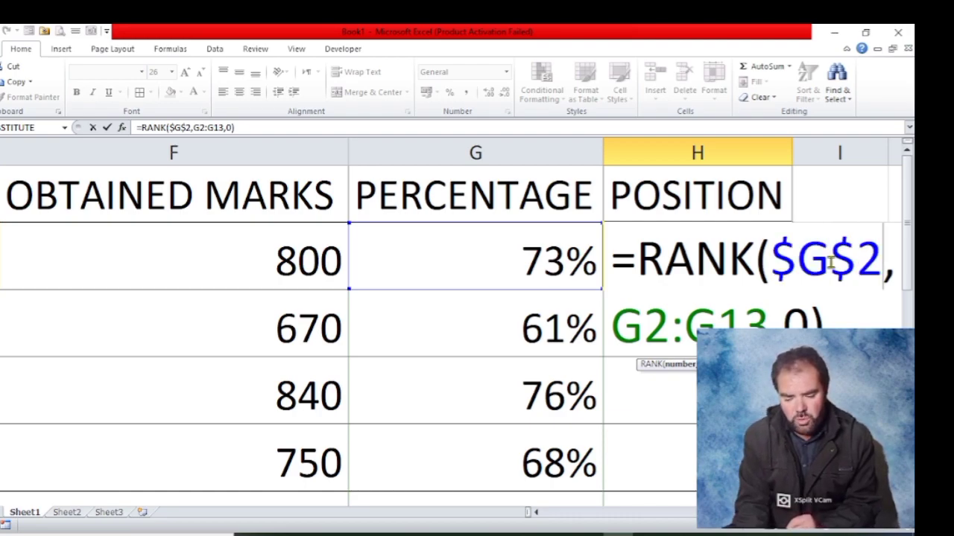
pyautogui.press('Right')
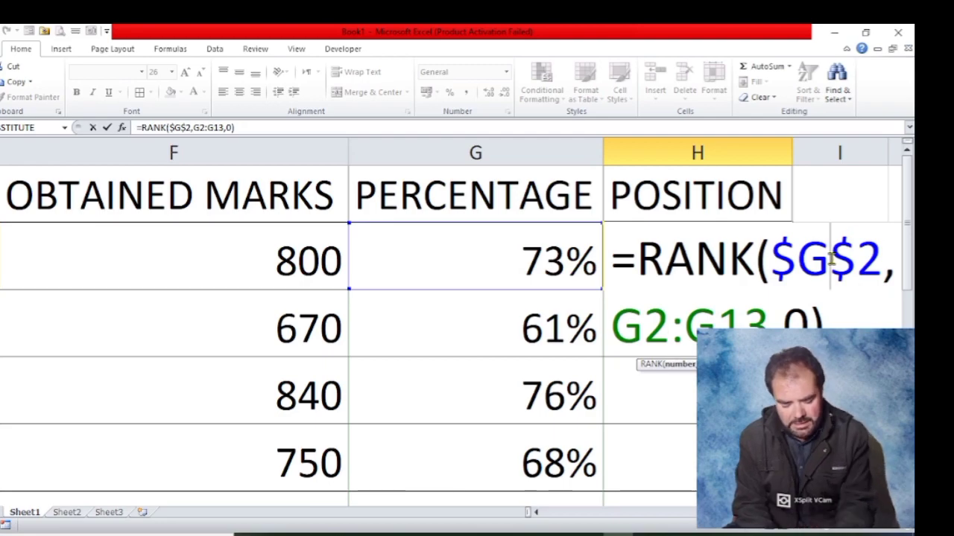
# Return the first argument of H2's rank formula to the relative reference G2
pyautogui.click(830, 258)
pyautogui.press('F4')
pyautogui.press('F4')
pyautogui.press('F4')
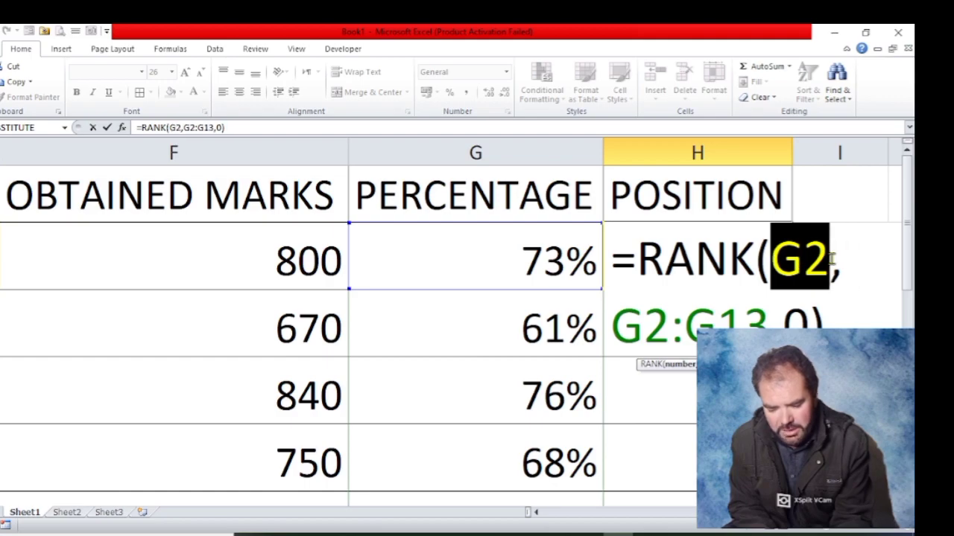
# Make the ranking range in H2 absolute so the formula reads =RANK(G2,$G$2:$G$13,0)
pyautogui.click(643, 325)
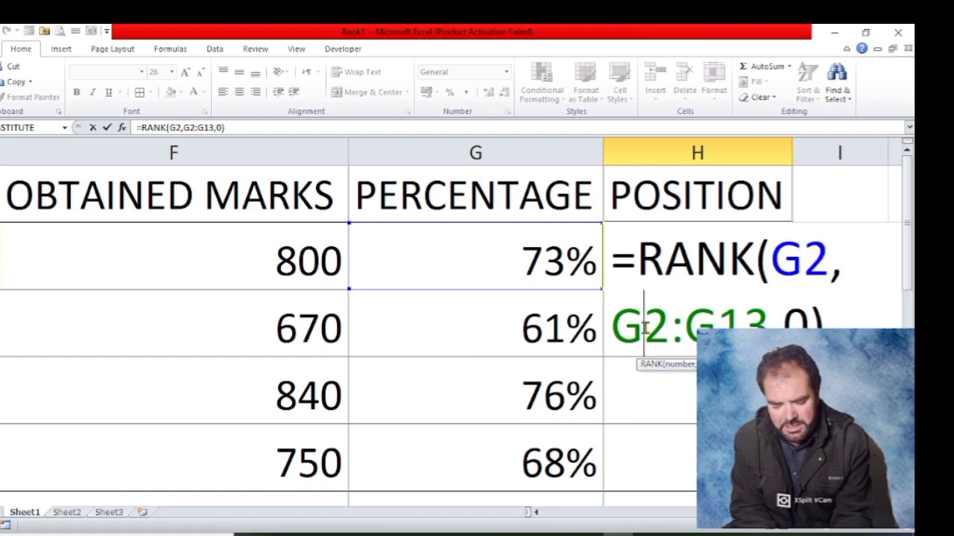
pyautogui.press('F4')
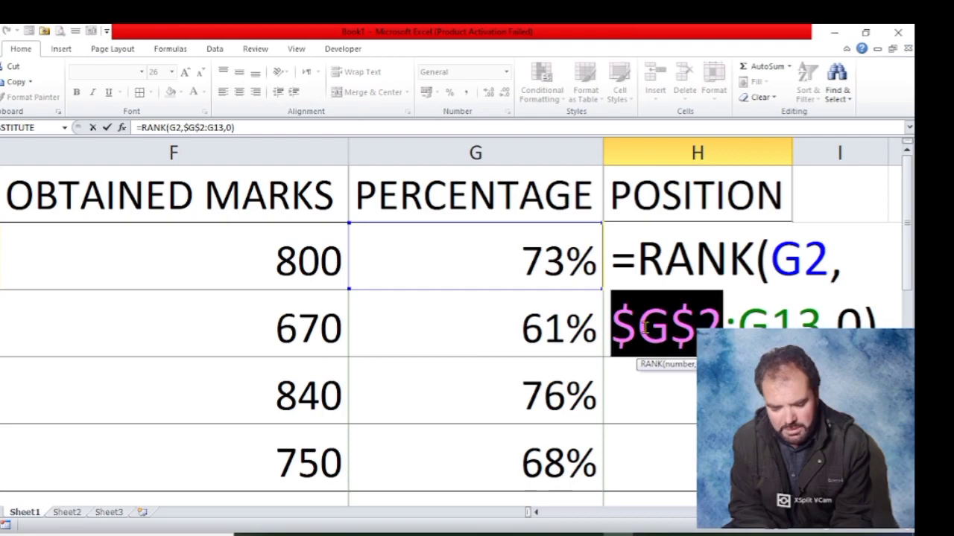
pyautogui.click(771, 322)
pyautogui.press('F4')
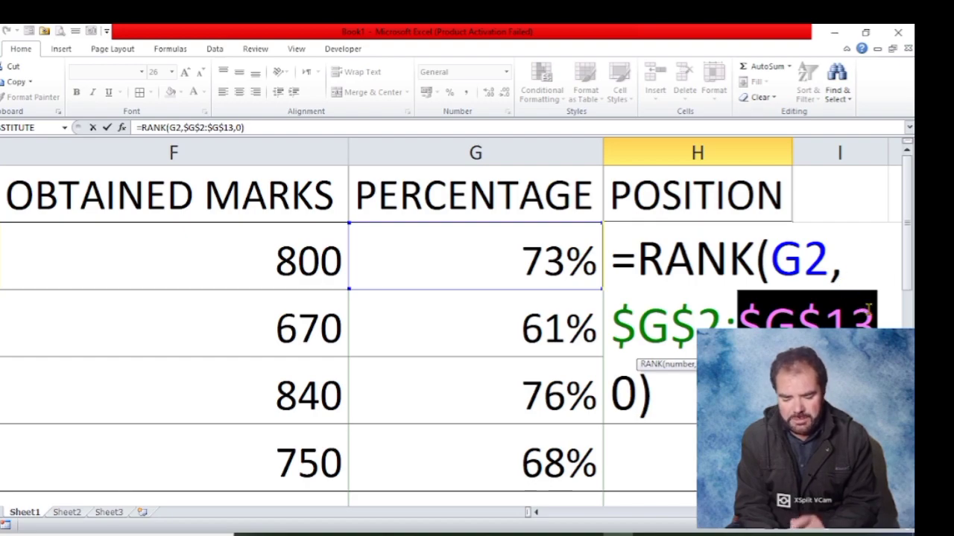
pyautogui.press('Return')
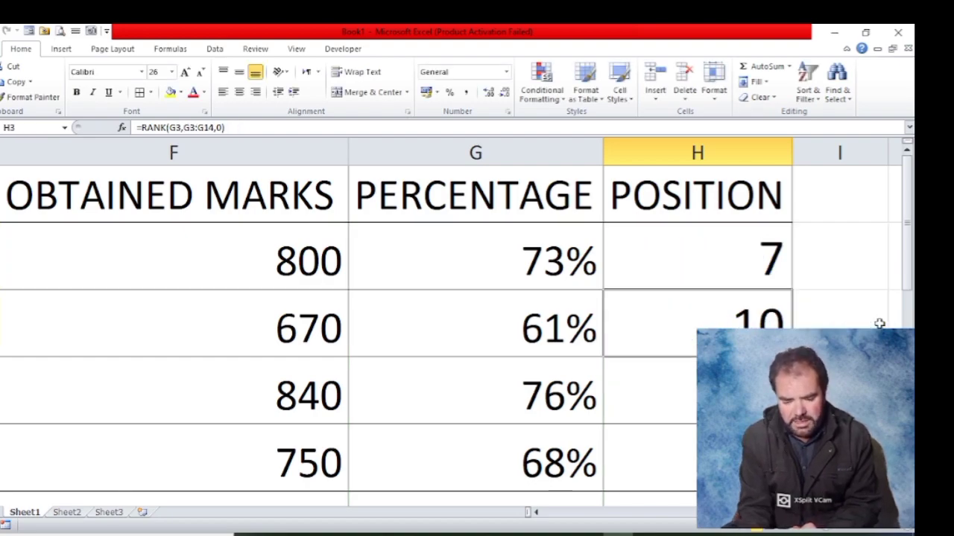
# Fill the absolute-range rank formula from H2 down the POSITION column to H13 and review the ranks
pyautogui.click(757, 227)
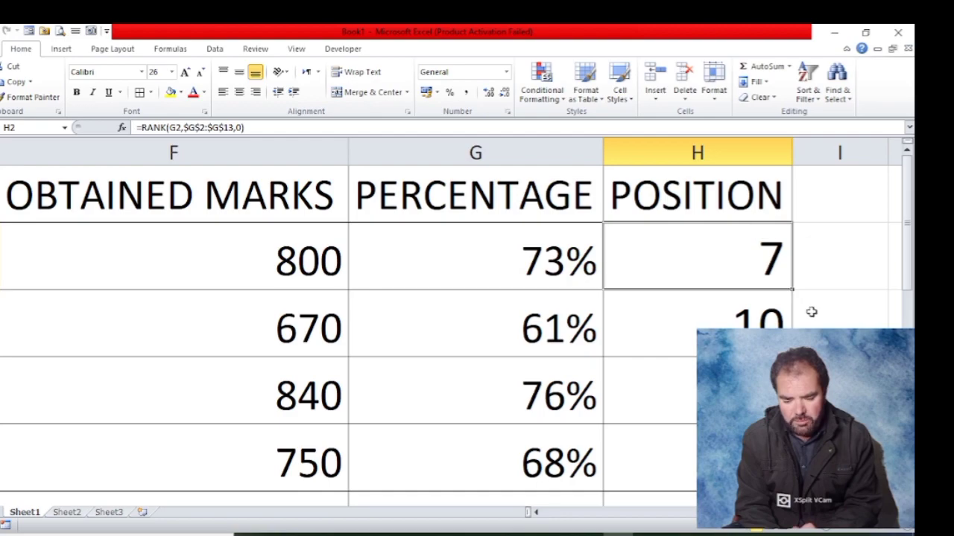
pyautogui.doubleClick(792, 291)
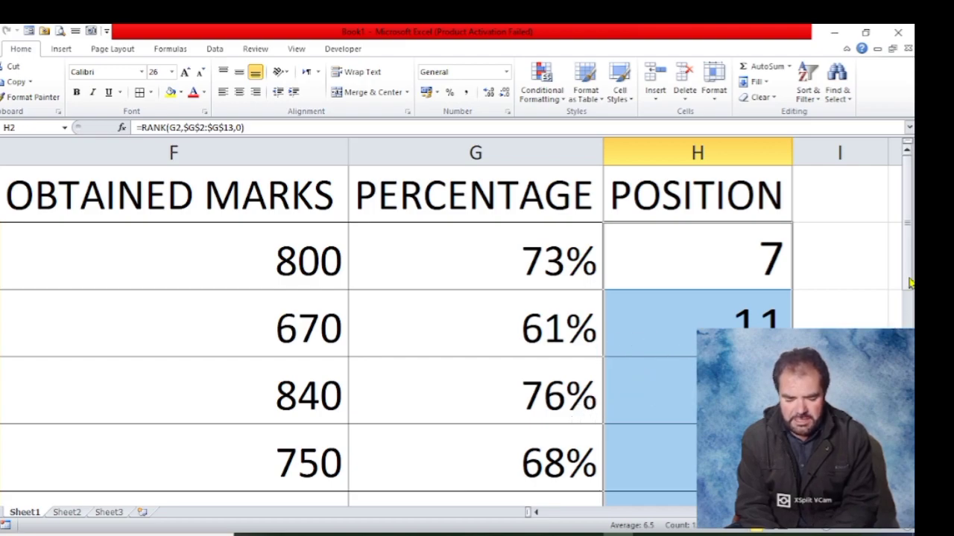
pyautogui.moveTo(910, 284); pyautogui.dragTo(908, 341)
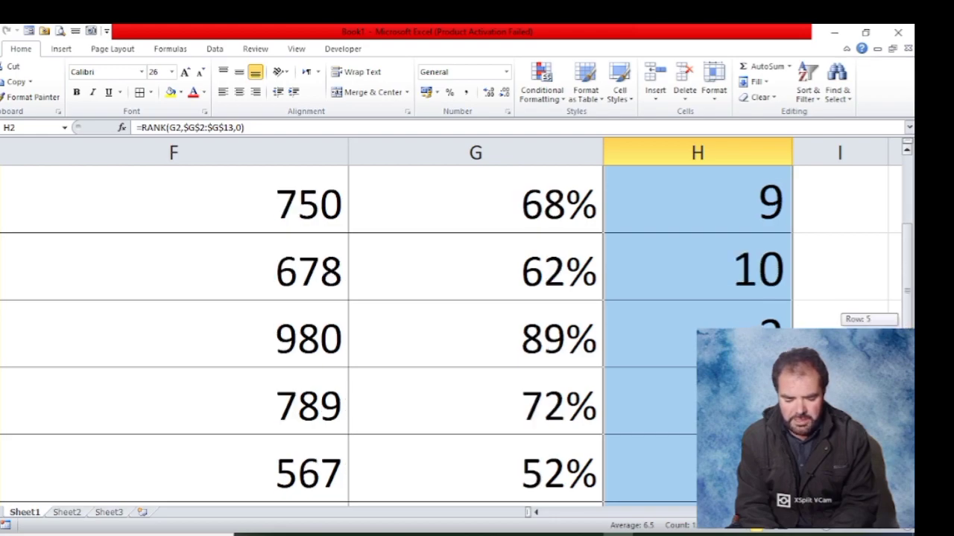
pyautogui.scroll(-1, 447, 336)
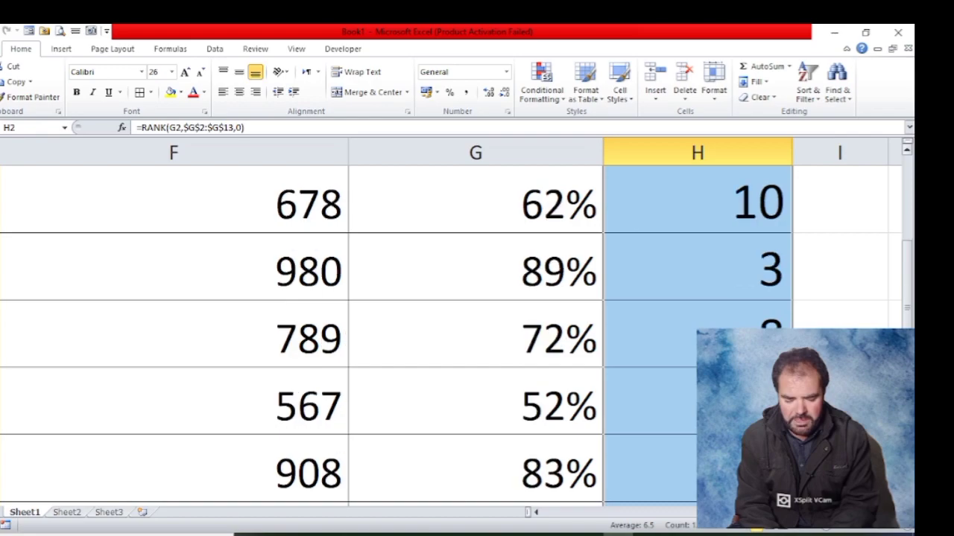
pyautogui.scroll(-1, 447, 335)
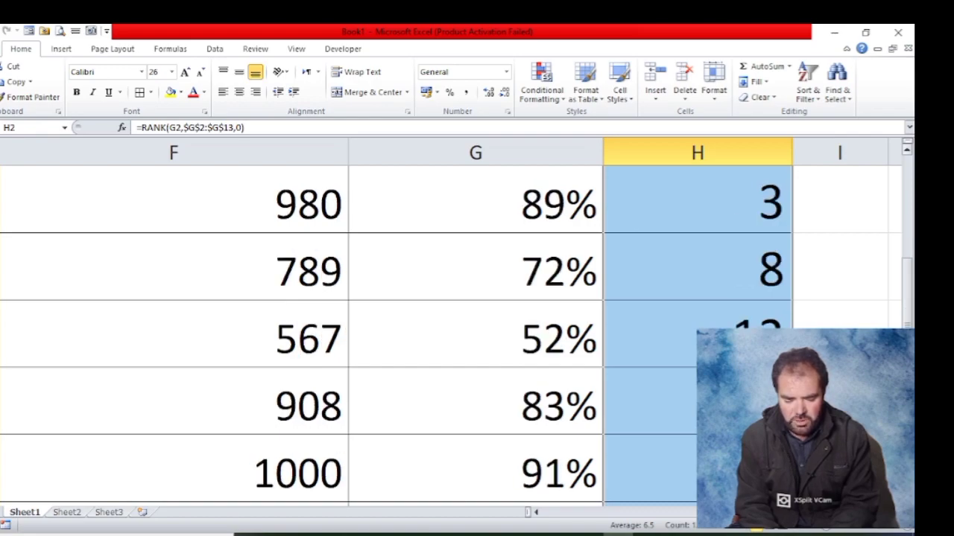
pyautogui.scroll(-1, 447, 335)
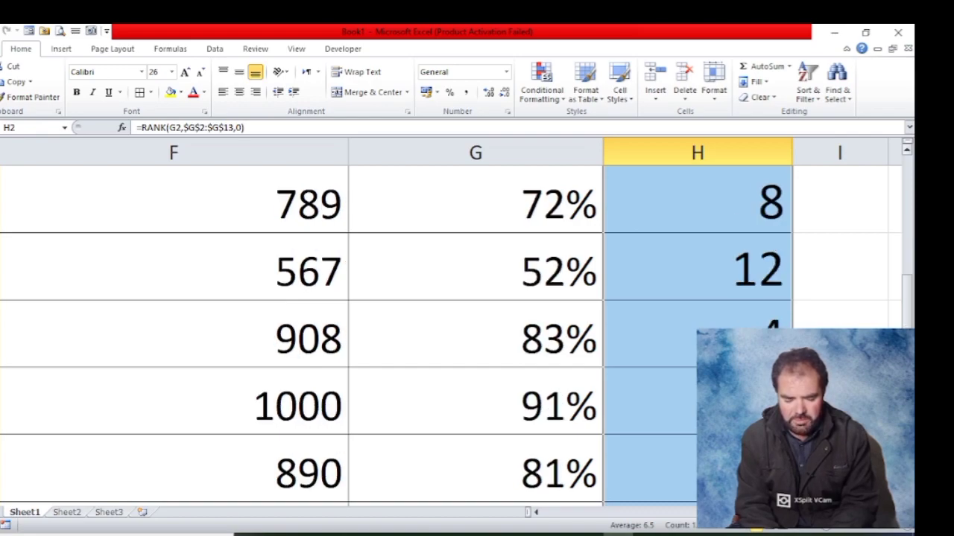
pyautogui.scroll(-1, 447, 336)
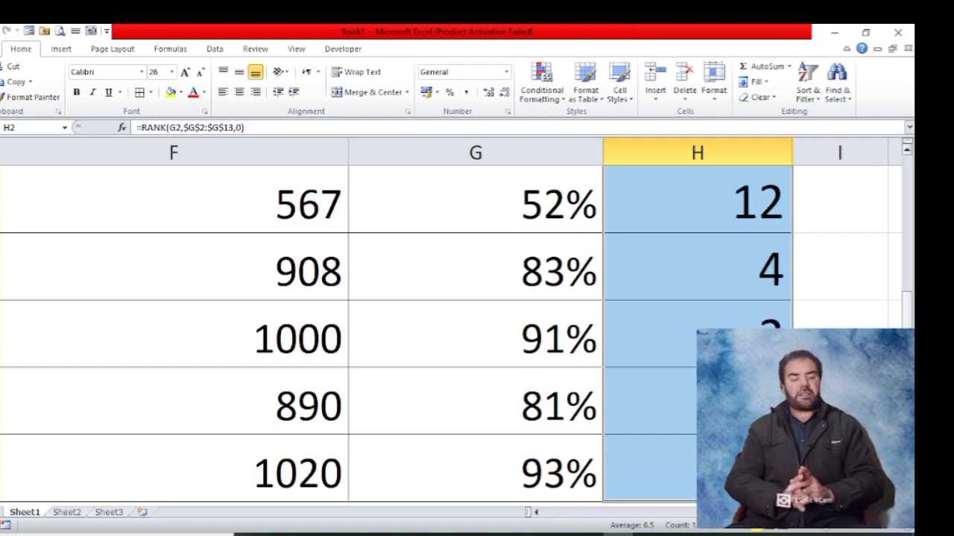
# Open the rank formula in H2 to examine its arguments, then close it without changes
pyautogui.press('Up')
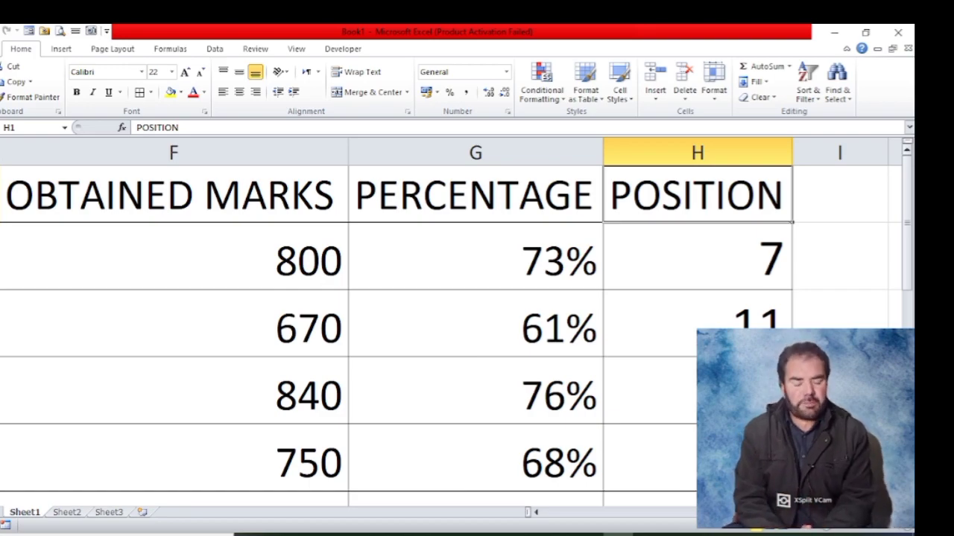
pyautogui.click(715, 261)
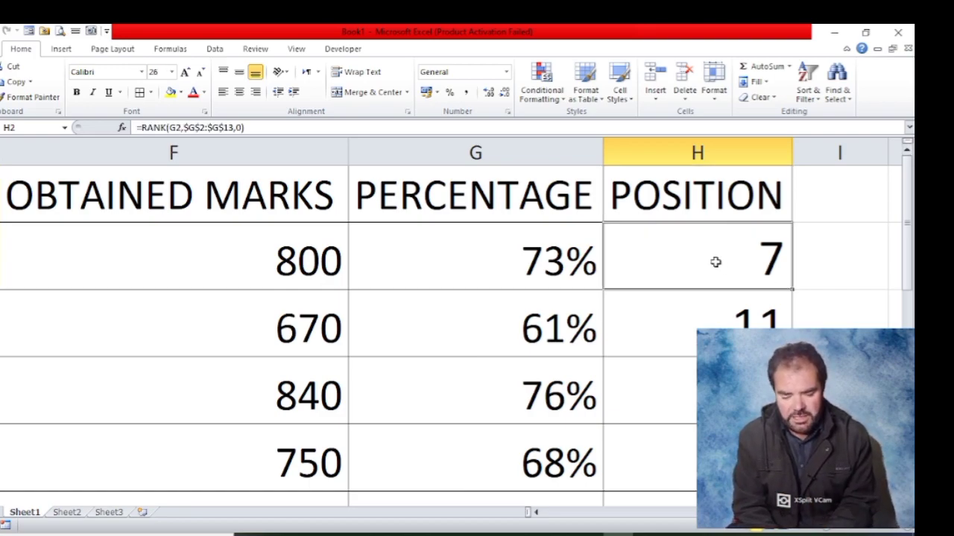
pyautogui.click(143, 127)
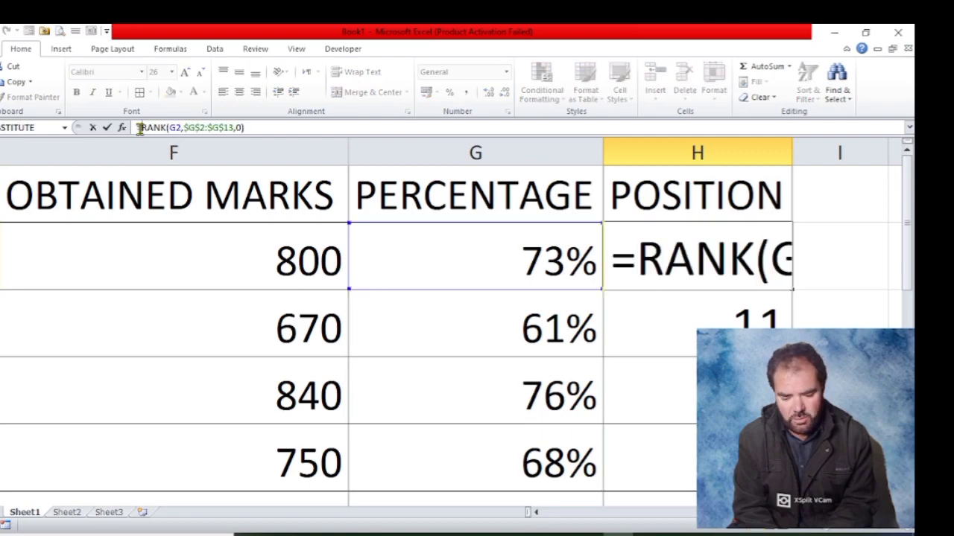
pyautogui.click(727, 256)
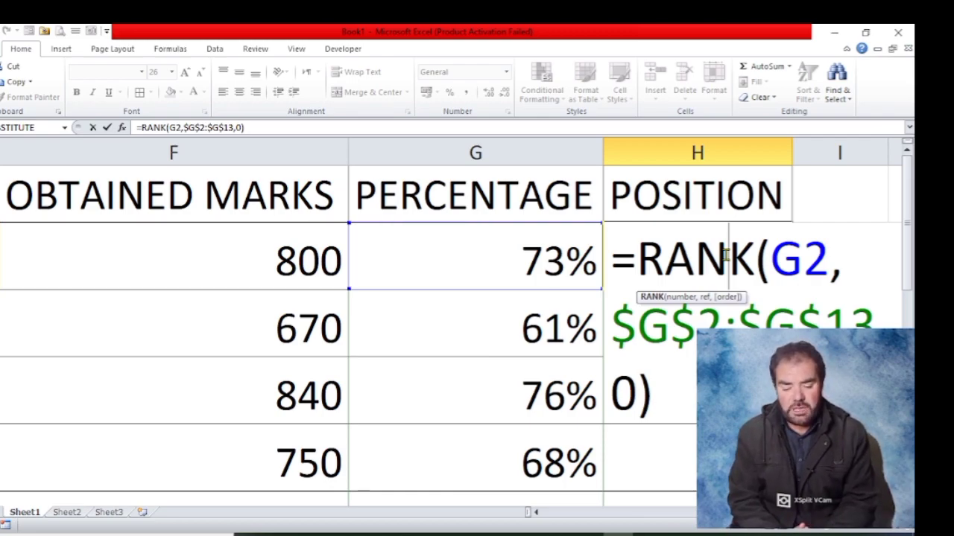
pyautogui.press('Return')
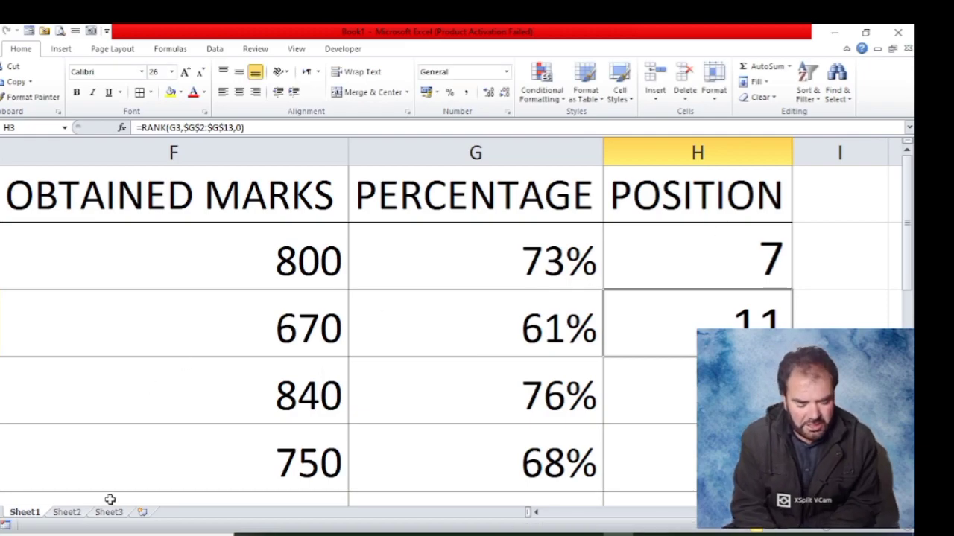
# On Sheet2, enlarge the view and enter 34, 56 and 78 in cells A1, B1 and C1
pyautogui.click(67, 512)
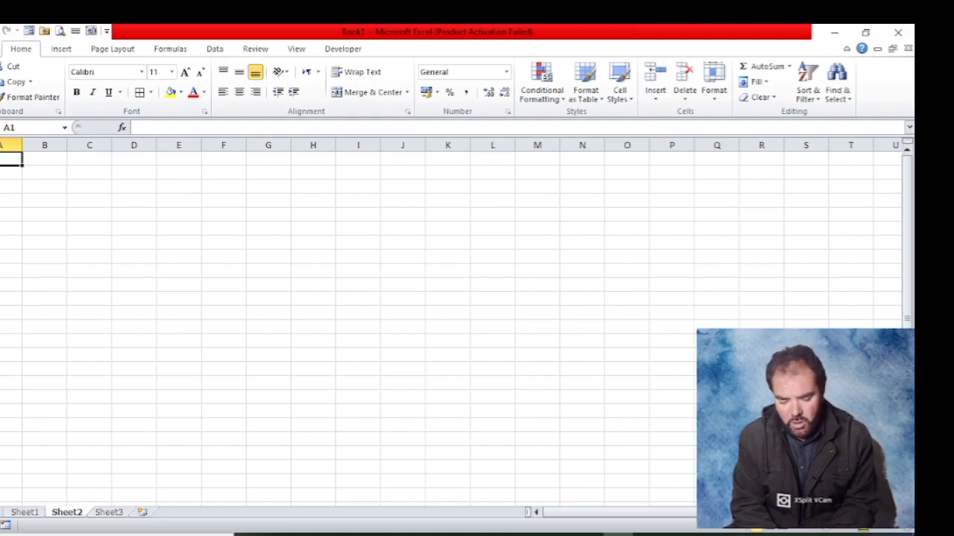
pyautogui.click(869, 528)
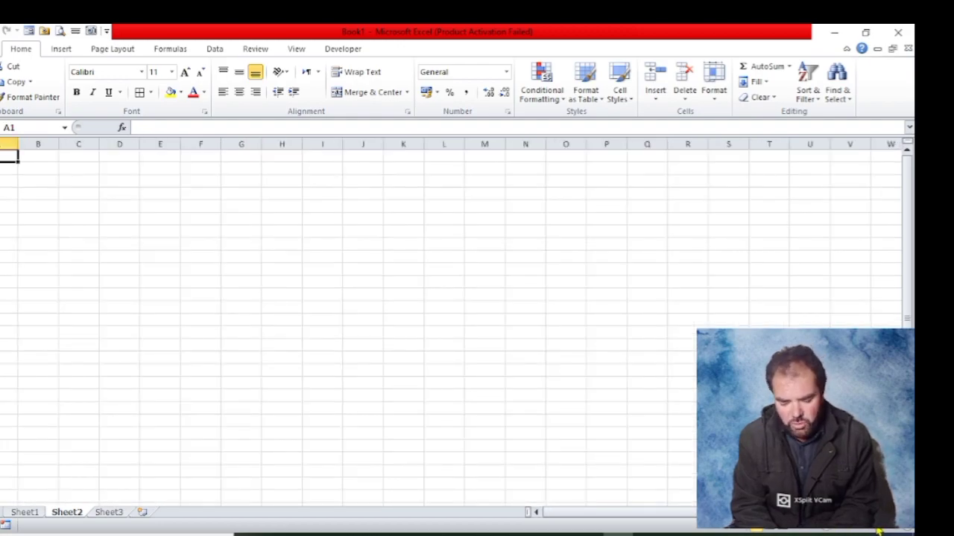
pyautogui.moveTo(865, 529); pyautogui.dragTo(898, 530)
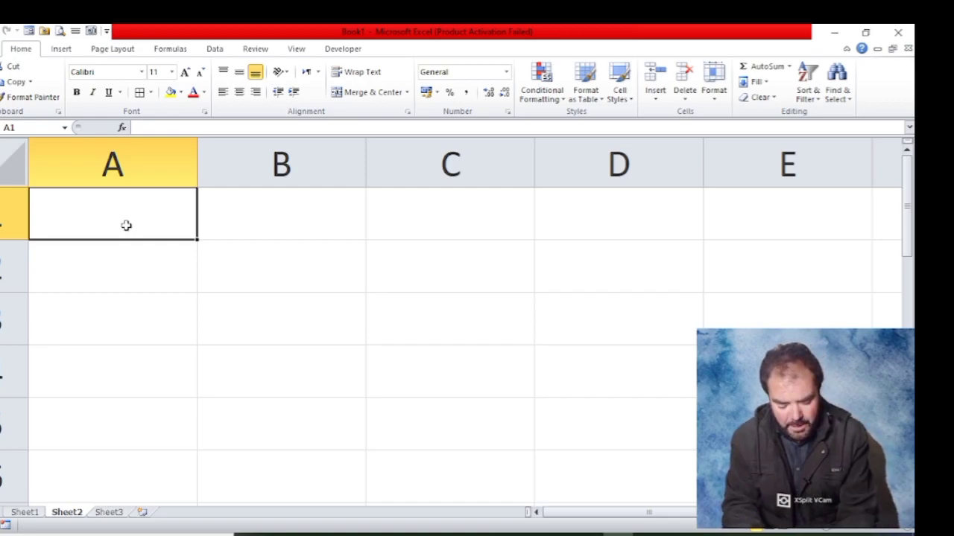
pyautogui.write('34')
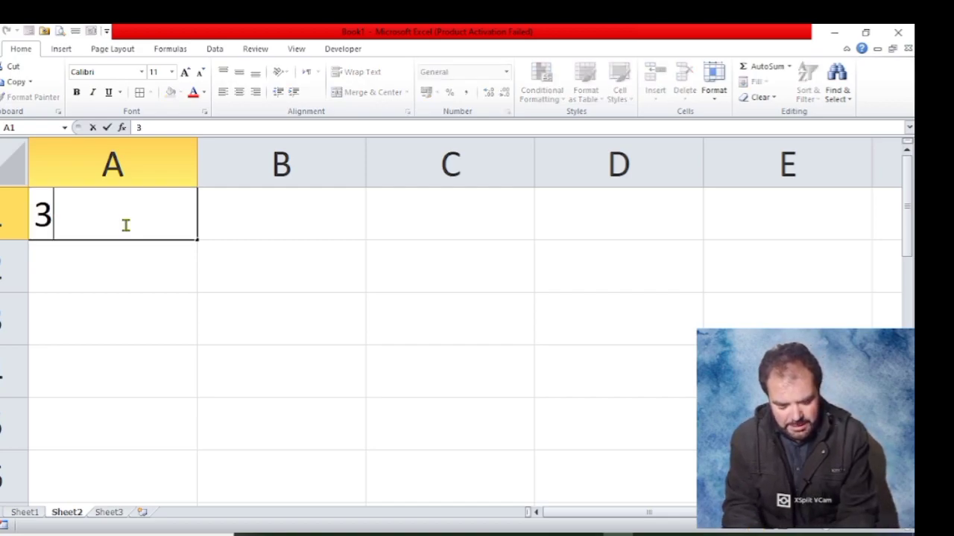
pyautogui.press('Tab')
pyautogui.write('56')
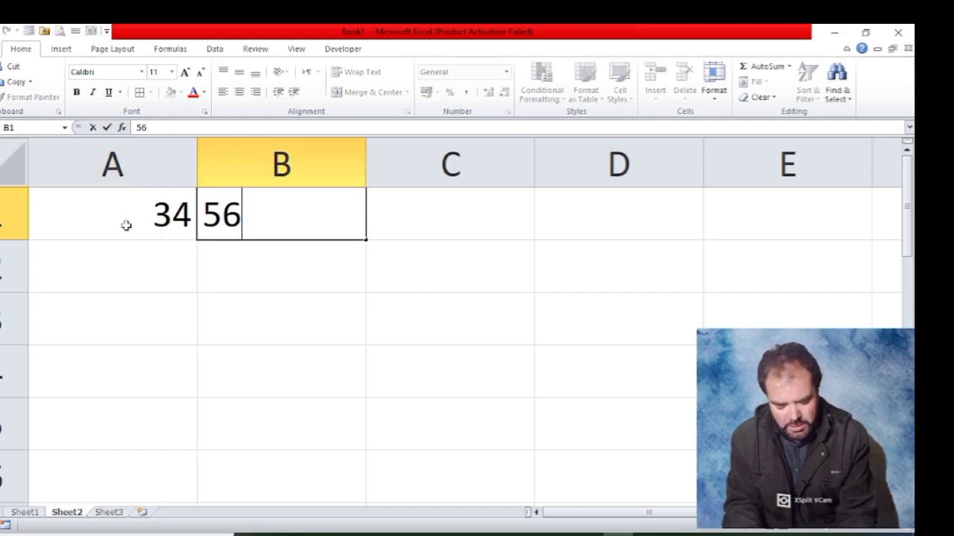
pyautogui.press('Tab')
pyautogui.write('78')
pyautogui.press('Return')
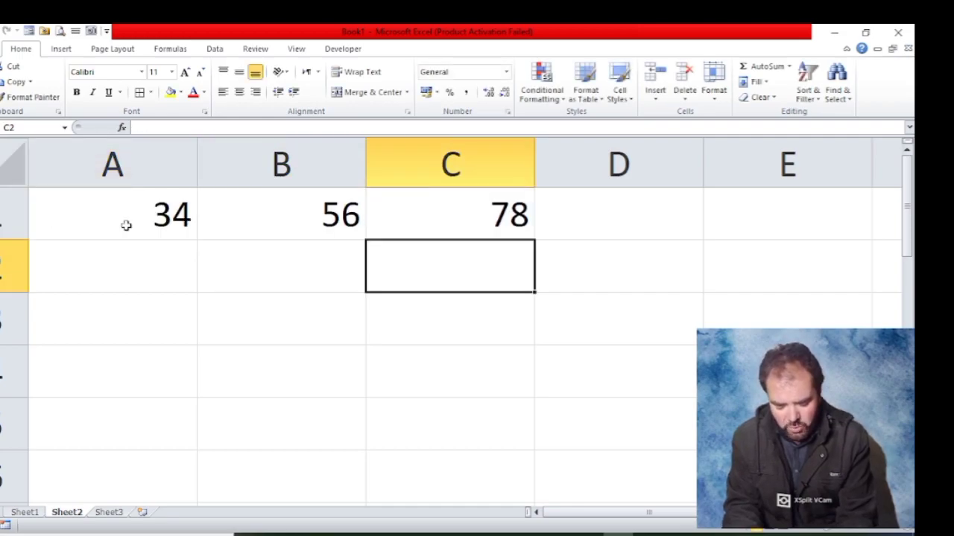
# Select the non-adjacent cells A2, B4, C3, A6, C6 and C5 together and enter 78 in all of them at once
pyautogui.click(96, 273)
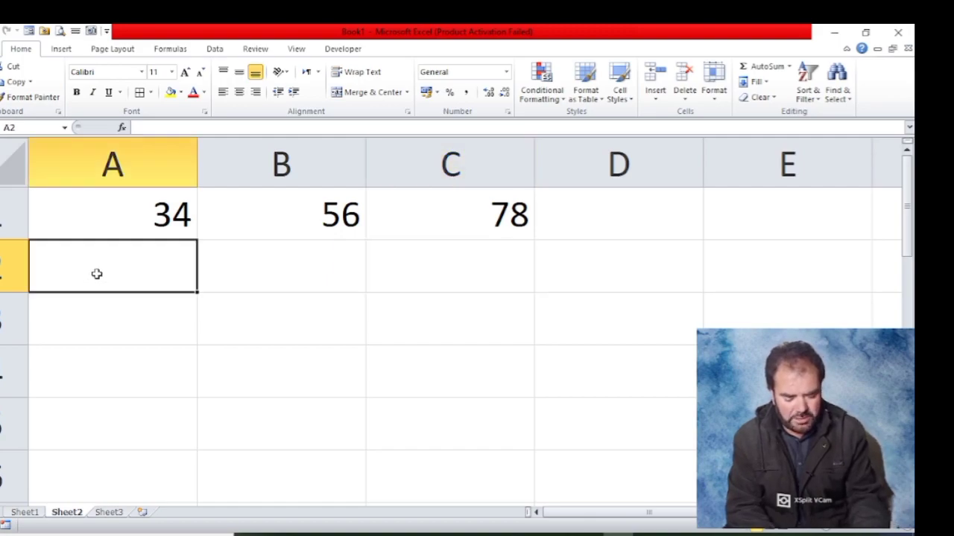
pyautogui.keyDown('ctrl'); pyautogui.click(242, 365); pyautogui.keyUp('ctrl')
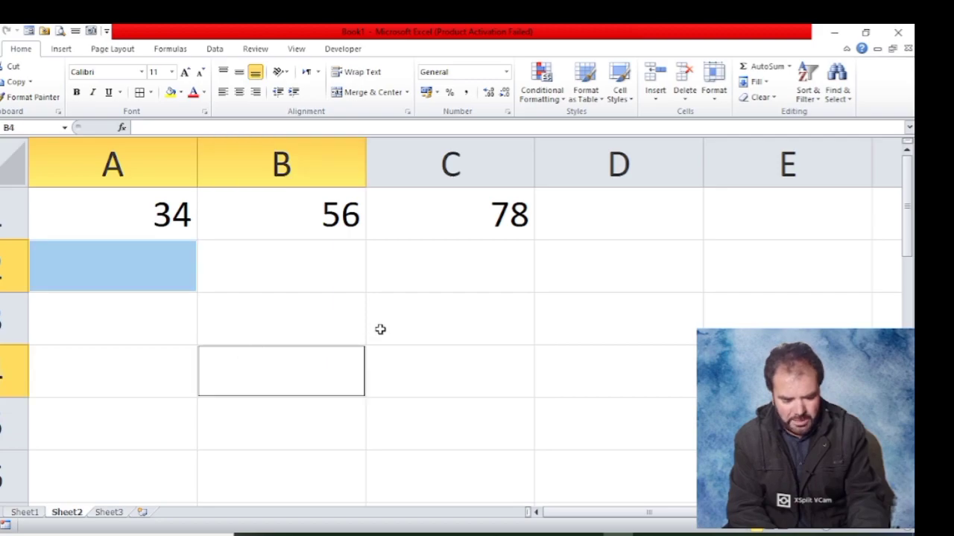
pyautogui.keyDown('ctrl'); pyautogui.click(429, 319); pyautogui.keyUp('ctrl')
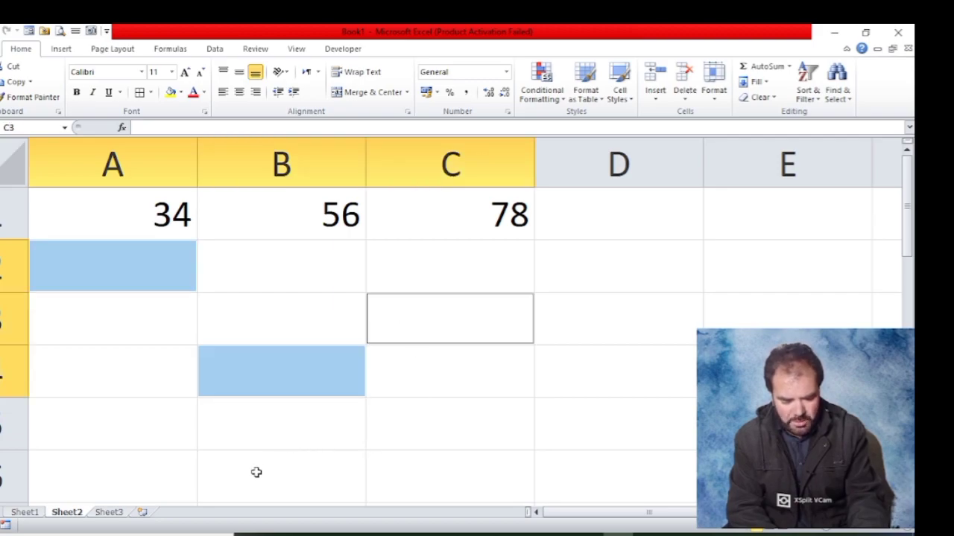
pyautogui.keyDown('ctrl'); pyautogui.click(151, 473); pyautogui.keyUp('ctrl')
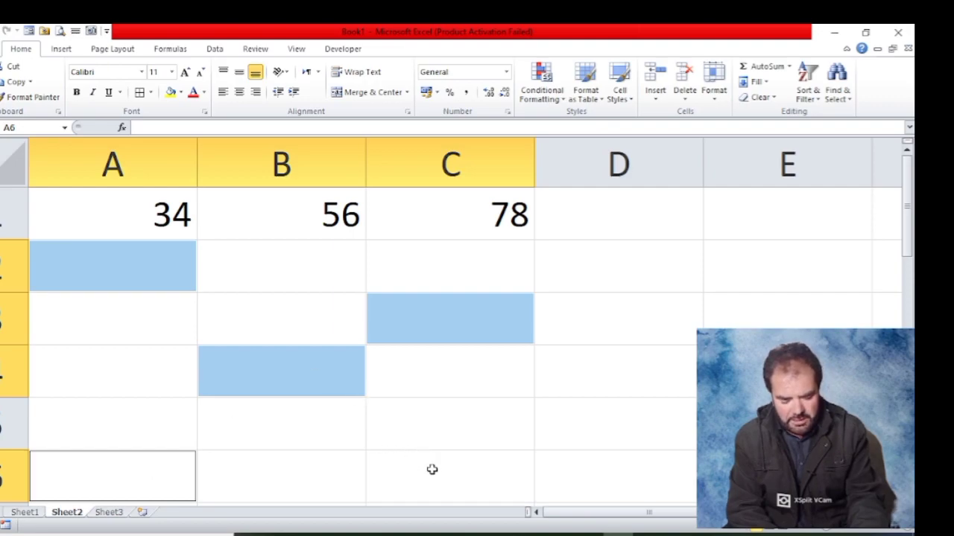
pyautogui.keyDown('ctrl'); pyautogui.click(432, 469); pyautogui.keyUp('ctrl')
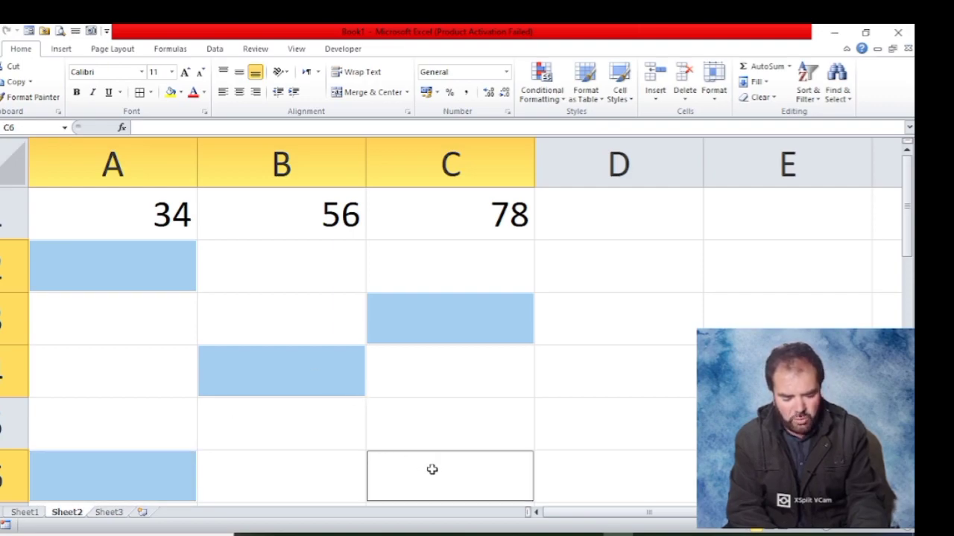
pyautogui.keyDown('ctrl'); pyautogui.click(435, 415); pyautogui.keyUp('ctrl')
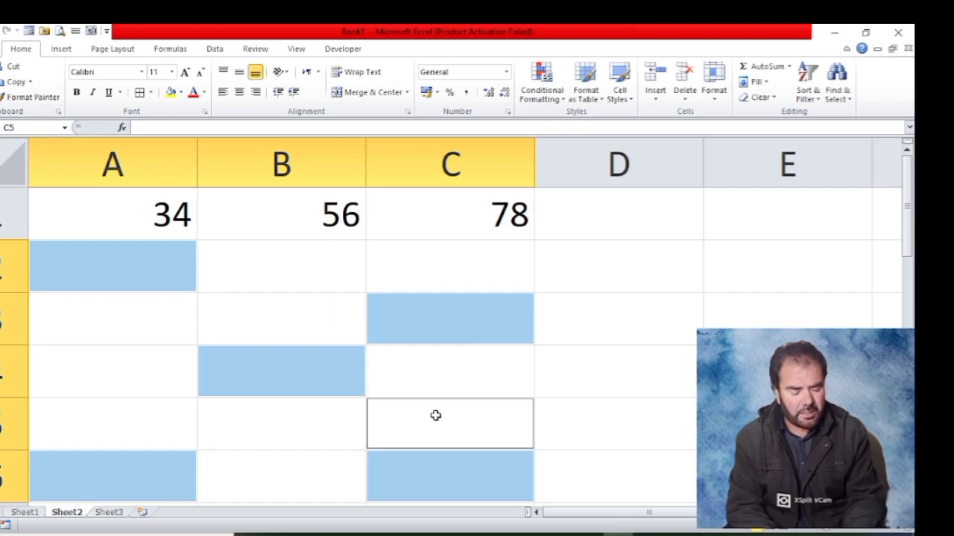
pyautogui.write('78')
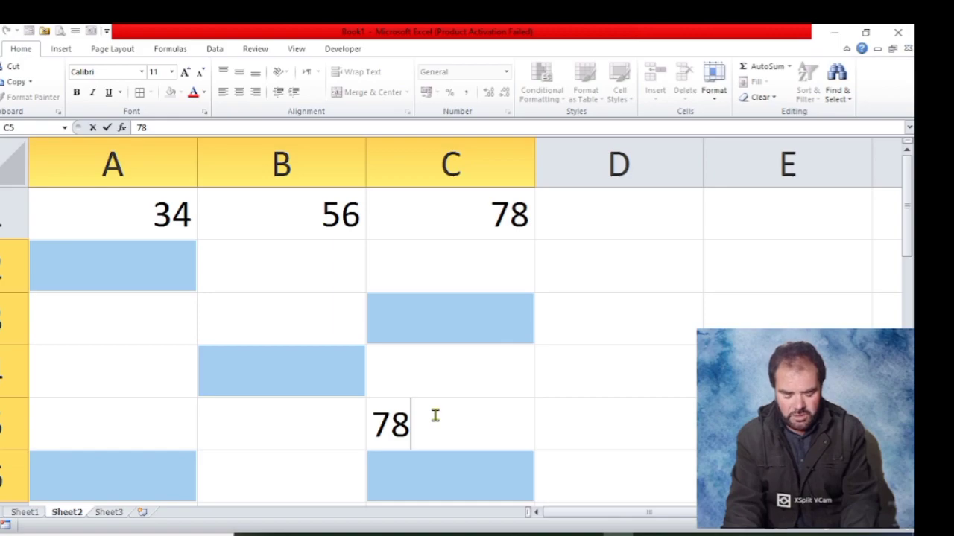
pyautogui.hotkey('ctrl', 'Return')
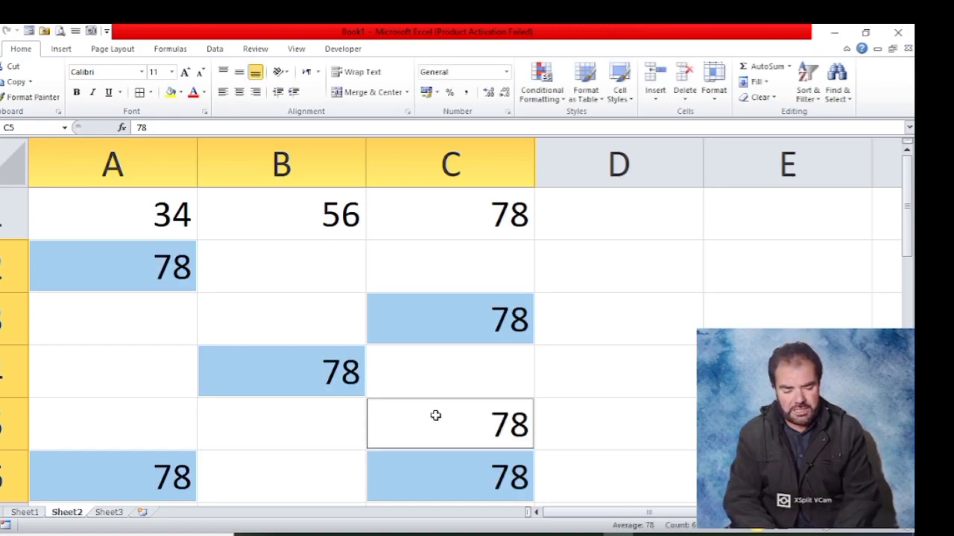
# Select the empty cells A3, B5, C2 and B6 together and enter 89 in all of them at once
pyautogui.click(107, 315)
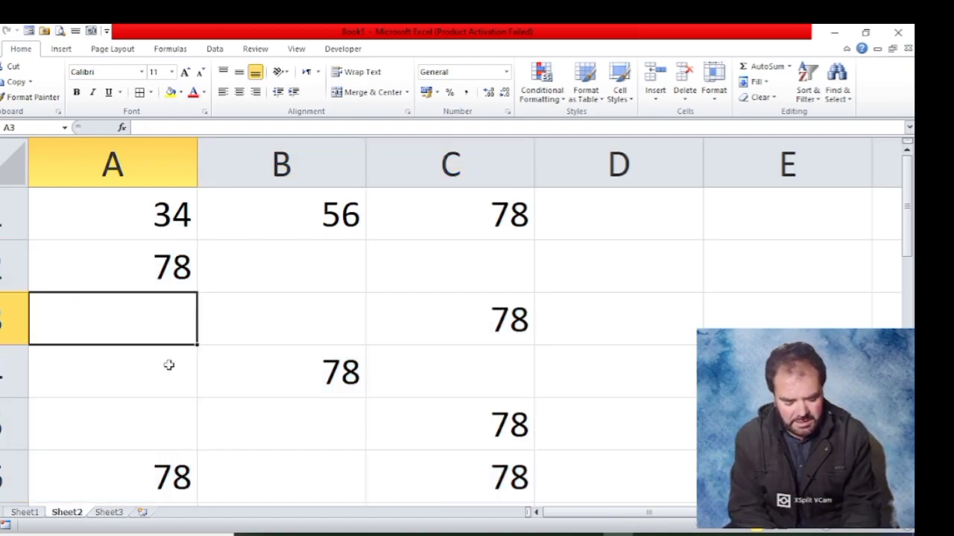
pyautogui.keyDown('ctrl'); pyautogui.click(261, 415); pyautogui.keyUp('ctrl')
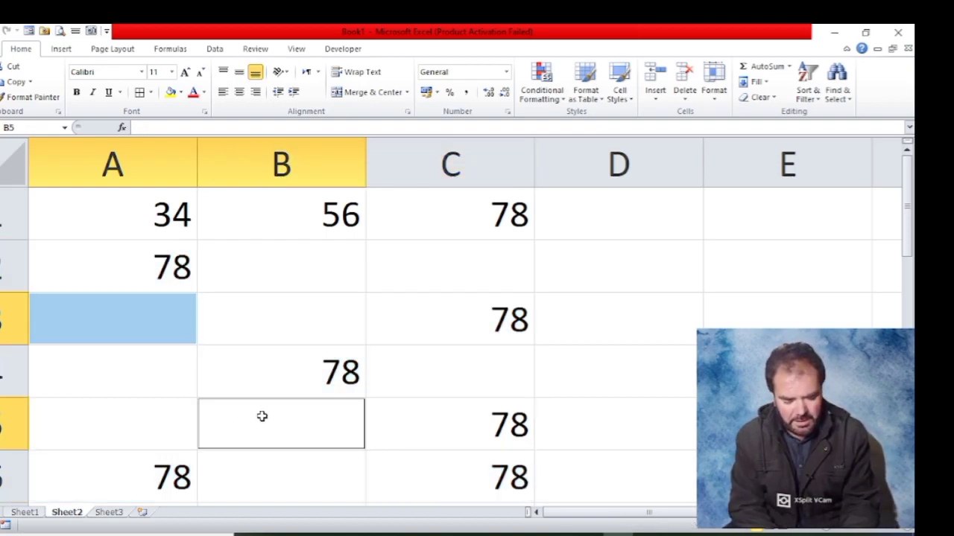
pyautogui.keyDown('ctrl'); pyautogui.click(443, 259); pyautogui.keyUp('ctrl')
pyautogui.keyDown('ctrl'); pyautogui.click(288, 471); pyautogui.keyUp('ctrl')
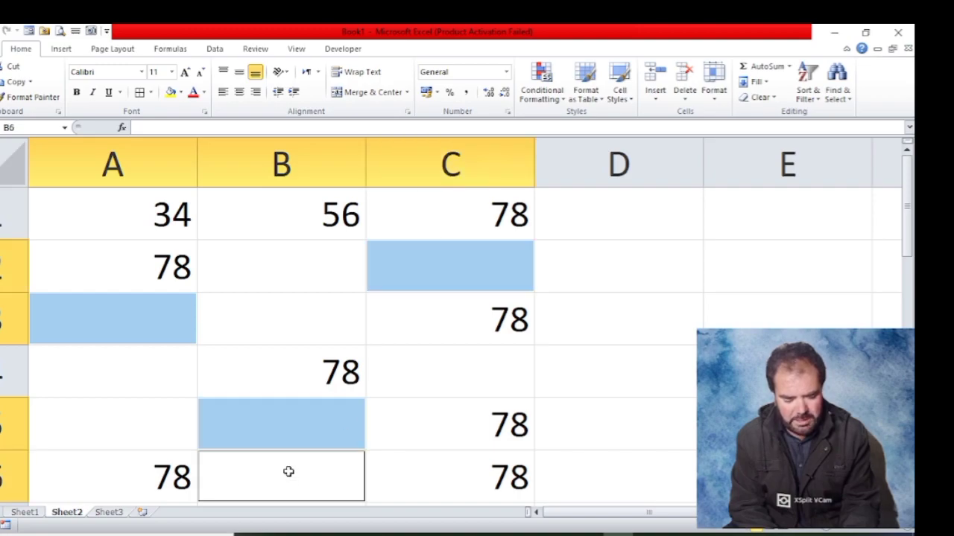
pyautogui.write('89')
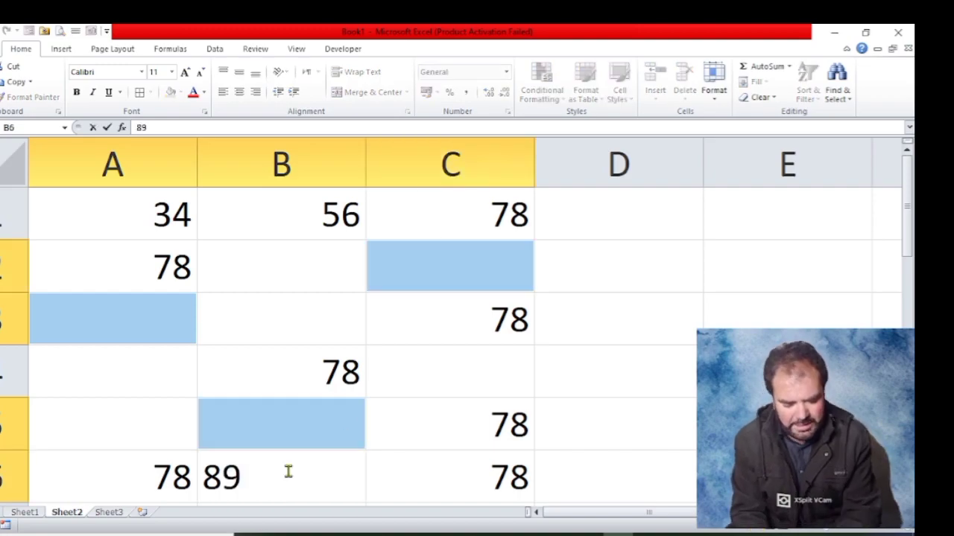
pyautogui.hotkey('ctrl', 'Return')
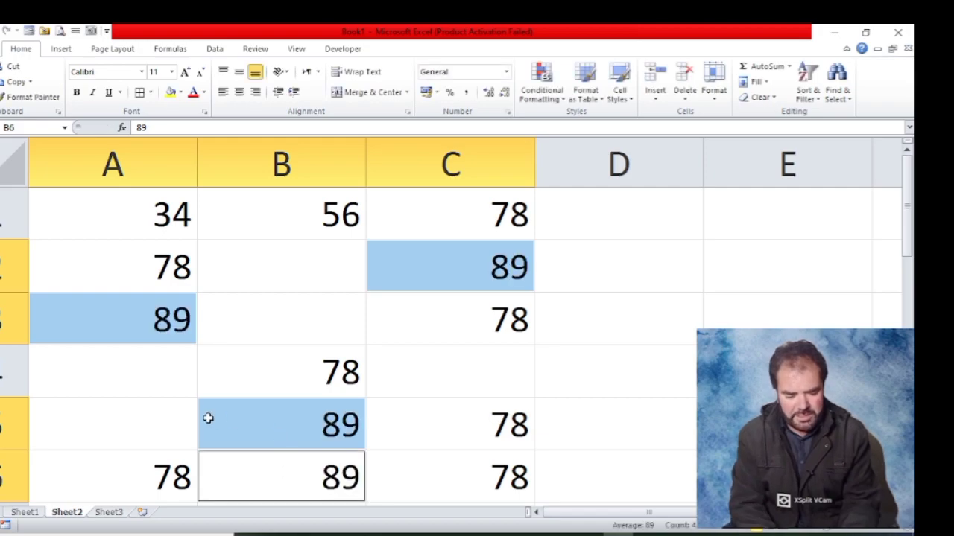
# Select the empty cells B2, A4, A5 and C4 together and enter 90 in all of them at once
pyautogui.click(267, 273)
pyautogui.keyDown('ctrl'); pyautogui.click(160, 380); pyautogui.keyUp('ctrl')
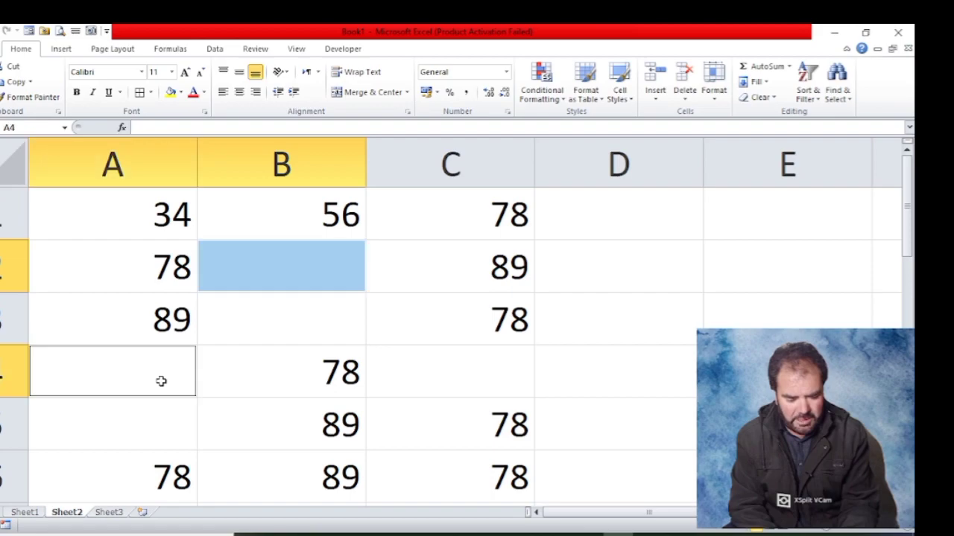
pyautogui.keyDown('ctrl'); pyautogui.click(152, 415); pyautogui.keyUp('ctrl')
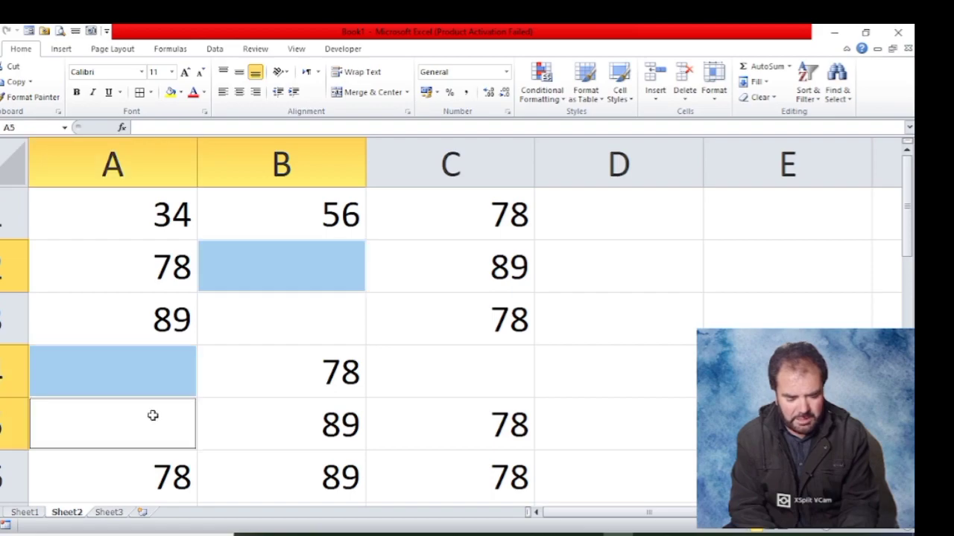
pyautogui.keyDown('ctrl'); pyautogui.click(482, 373); pyautogui.keyUp('ctrl')
pyautogui.write('90')
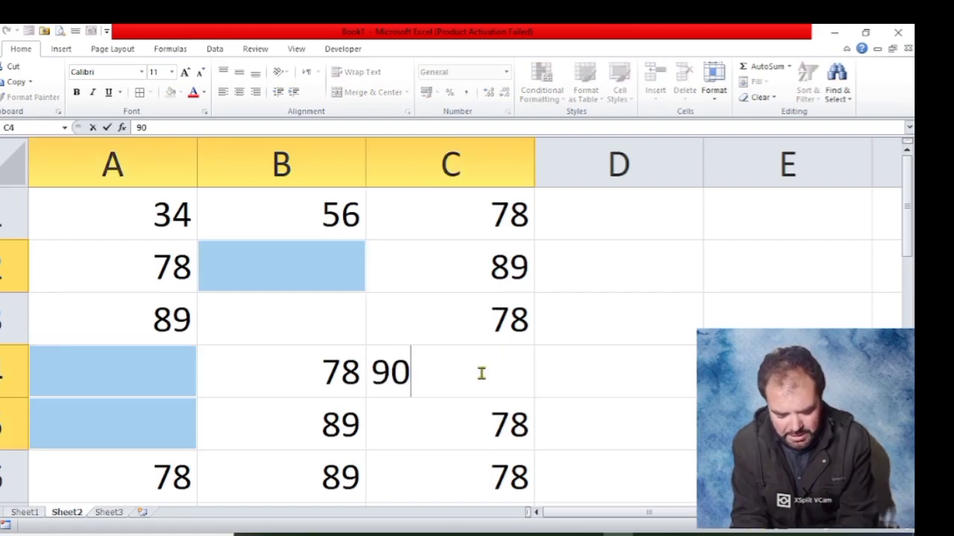
pyautogui.hotkey('ctrl', 'Return')
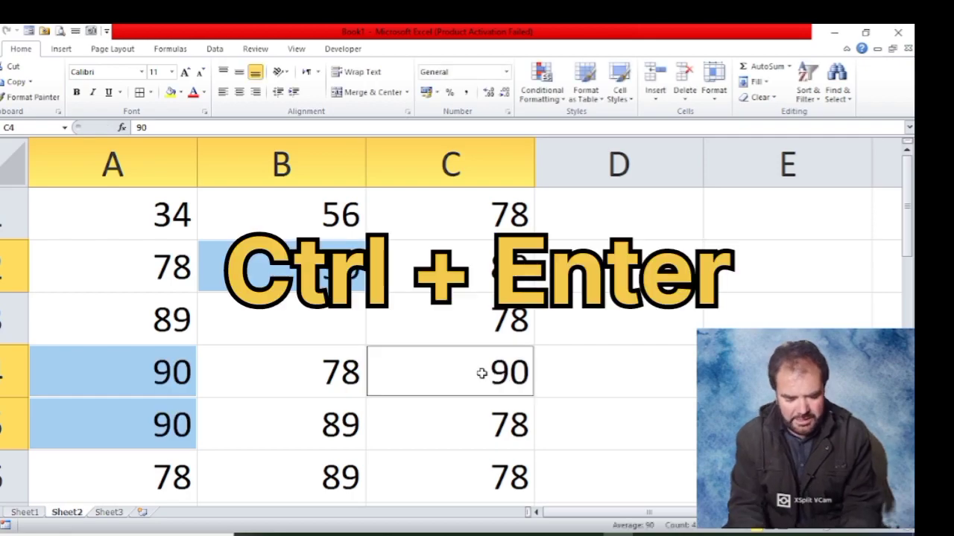
# Enter 56 in the remaining empty cell B3
pyautogui.click(325, 317)
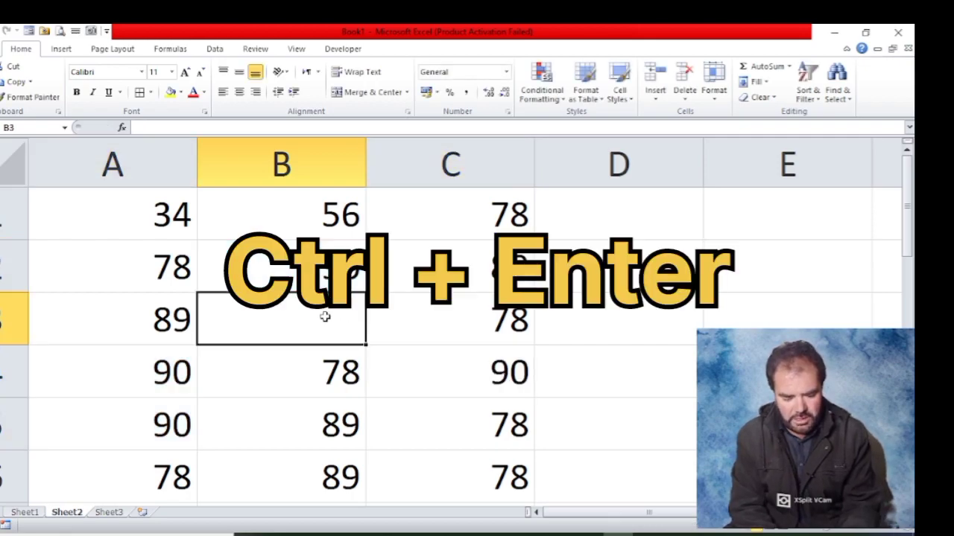
pyautogui.write('56')
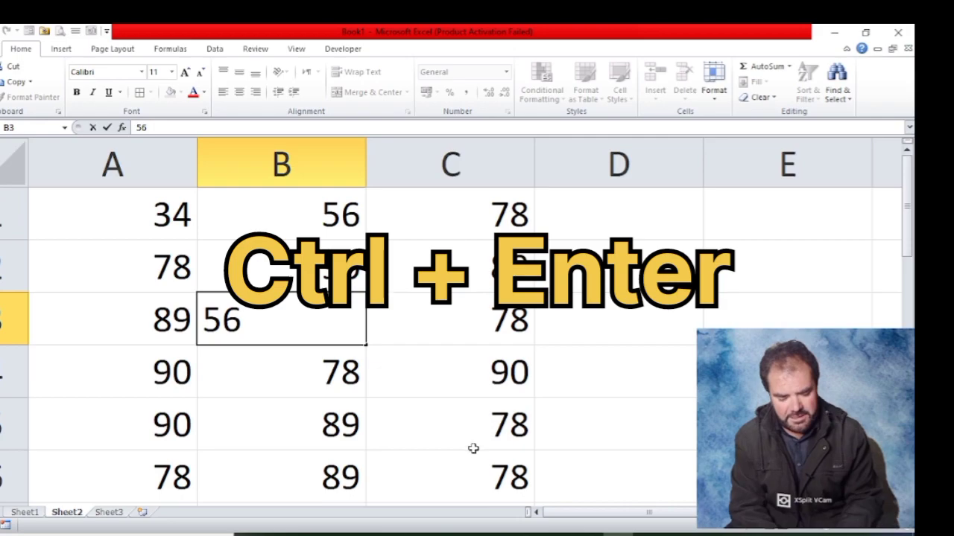
pyautogui.click(472, 447)
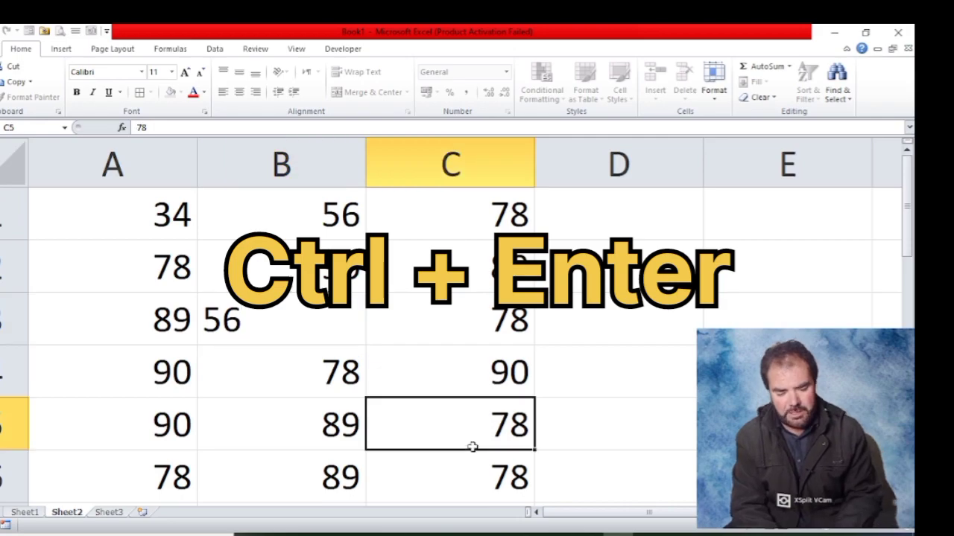
# Total the first row in D1 with =SUM(A1:C1), extending the range from A1 to C1, and fill the formula down to D6
pyautogui.click(617, 228)
pyautogui.write('=')
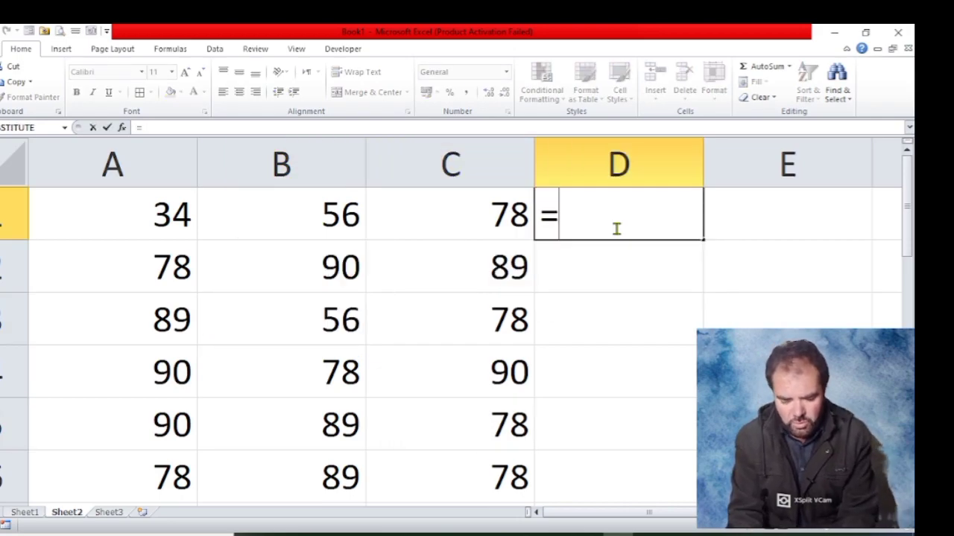
pyautogui.write('SUM')
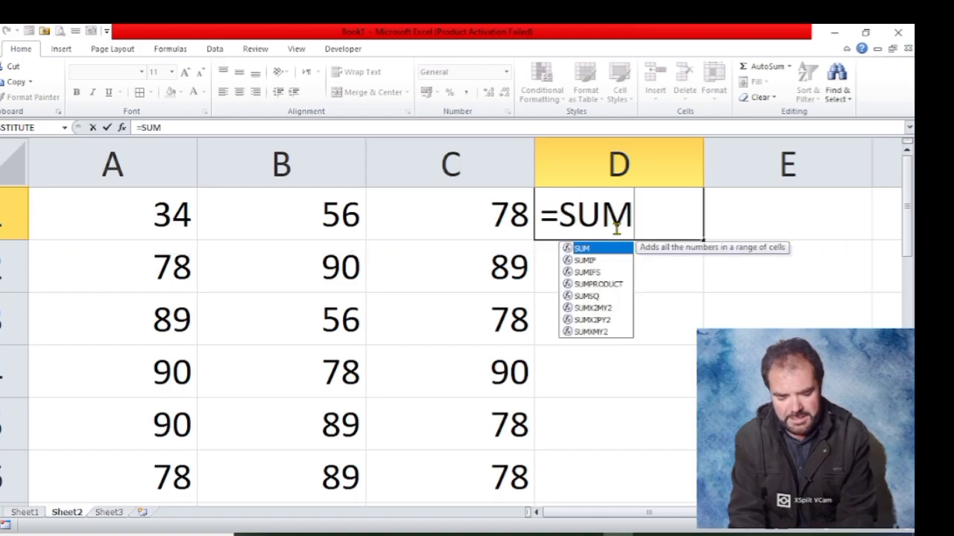
pyautogui.write('(')
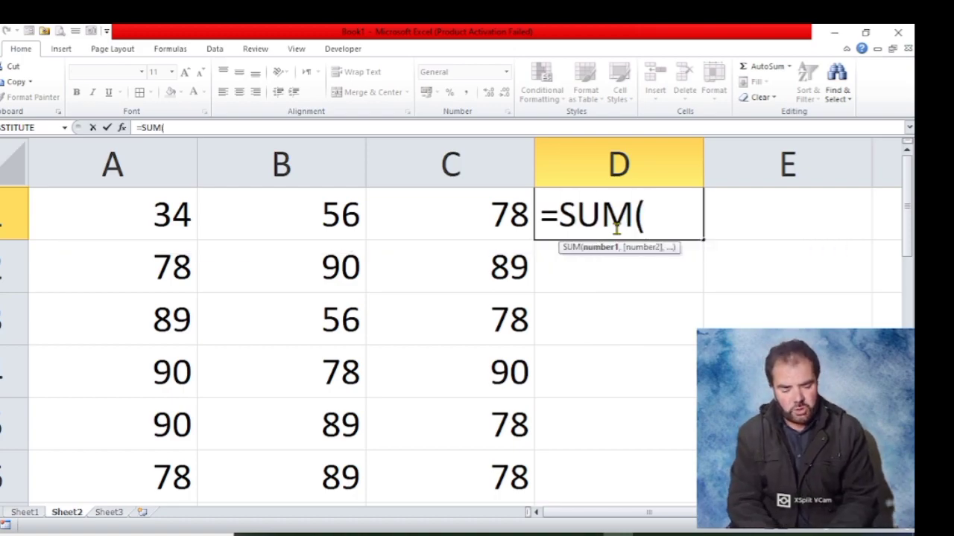
pyautogui.click(139, 213)
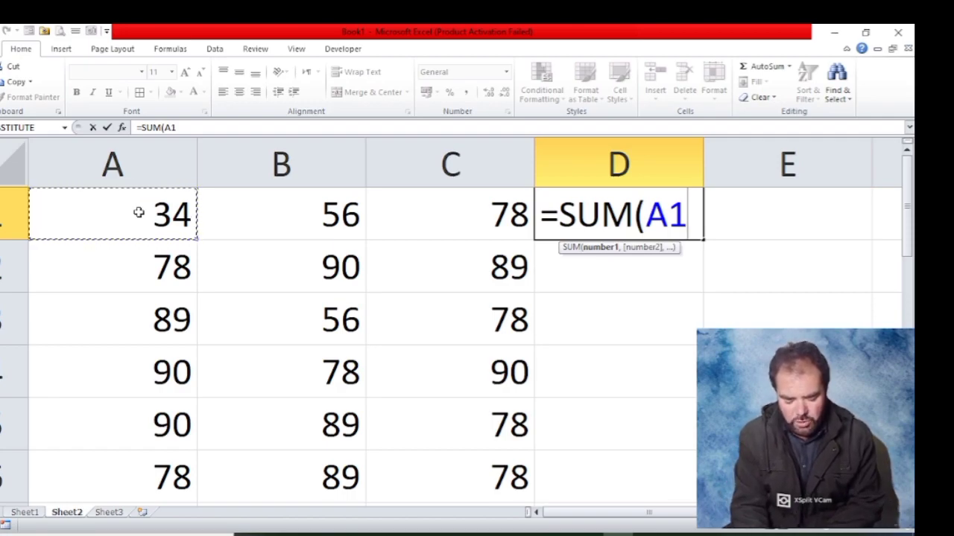
pyautogui.press('F8')
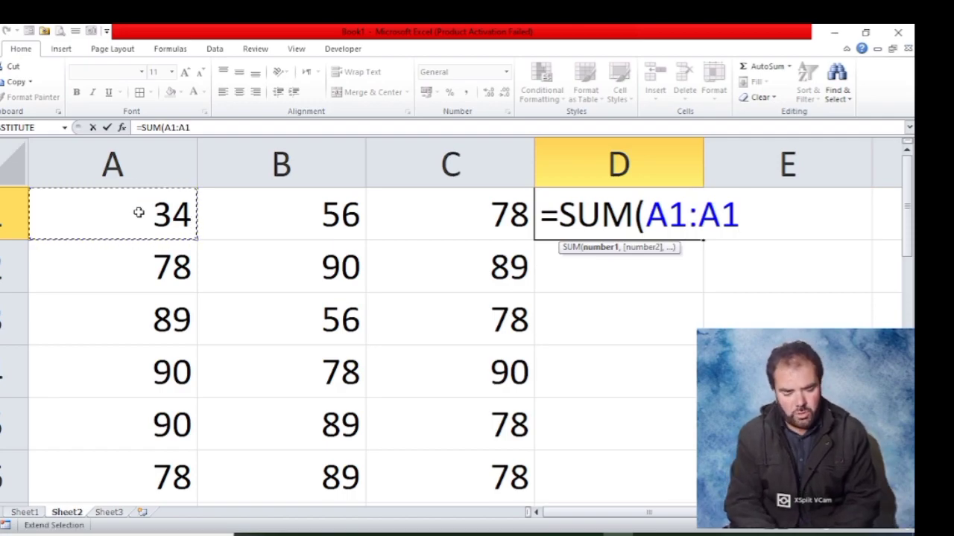
pyautogui.click(481, 225)
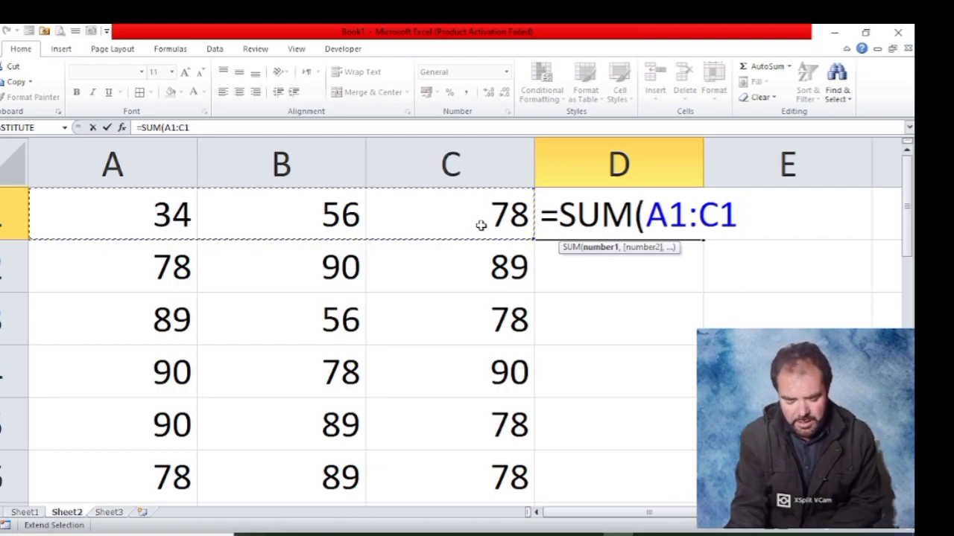
pyautogui.write(')')
pyautogui.press('Return')
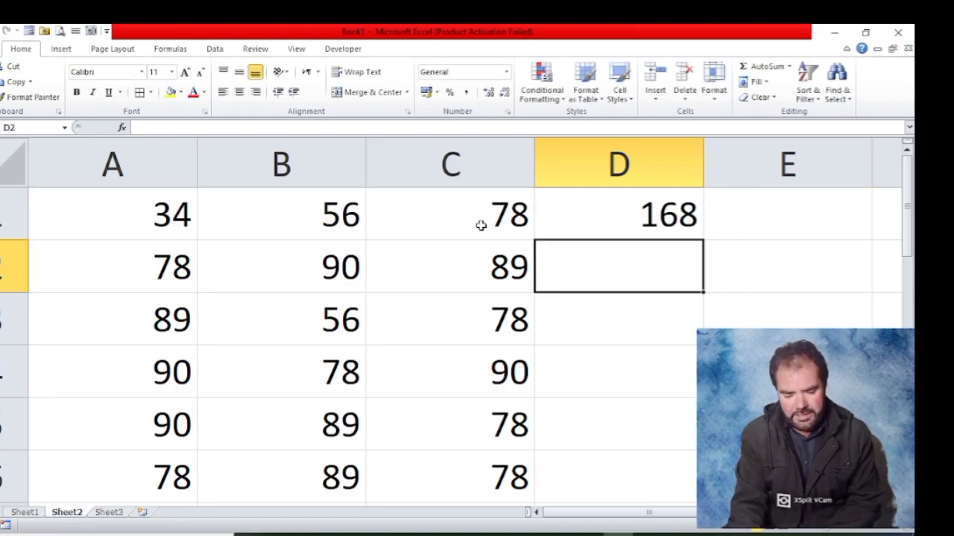
pyautogui.click(624, 217)
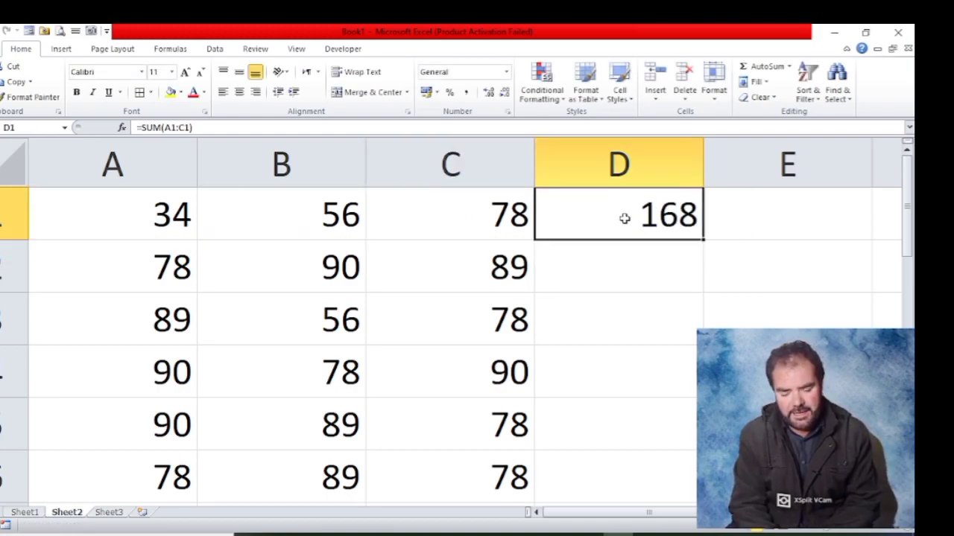
pyautogui.doubleClick(705, 242)
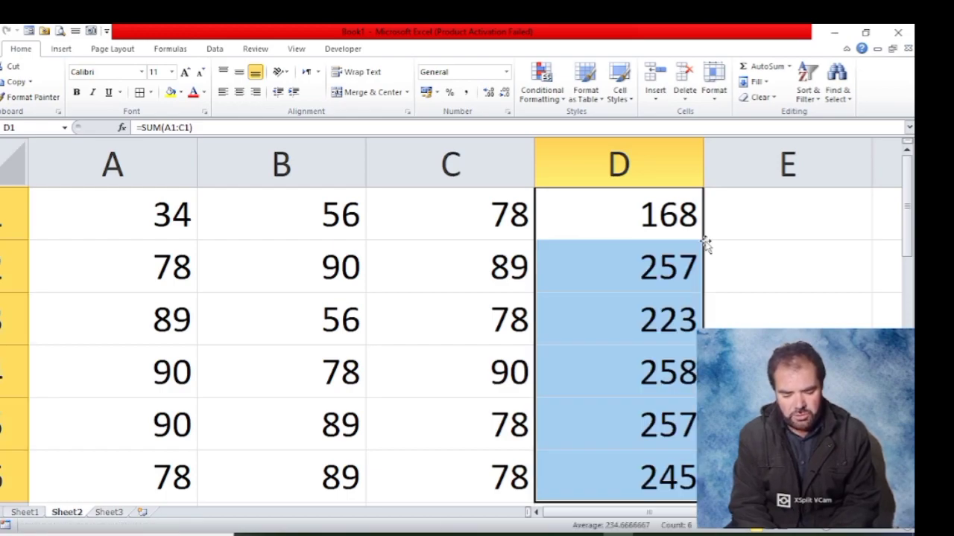
# Check the SUM formulas in D1 to D6 one by one to see which row range each refers to
pyautogui.click(658, 278)
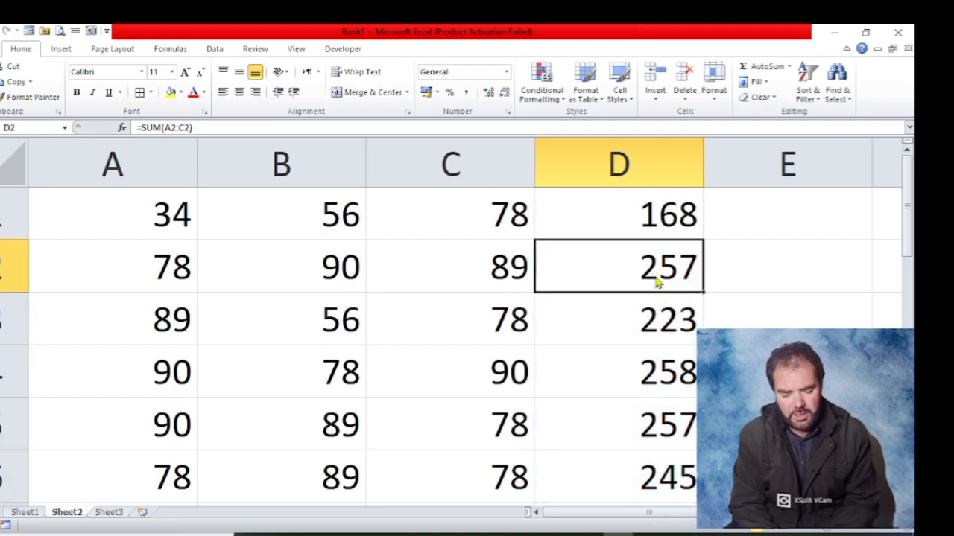
pyautogui.click(620, 212)
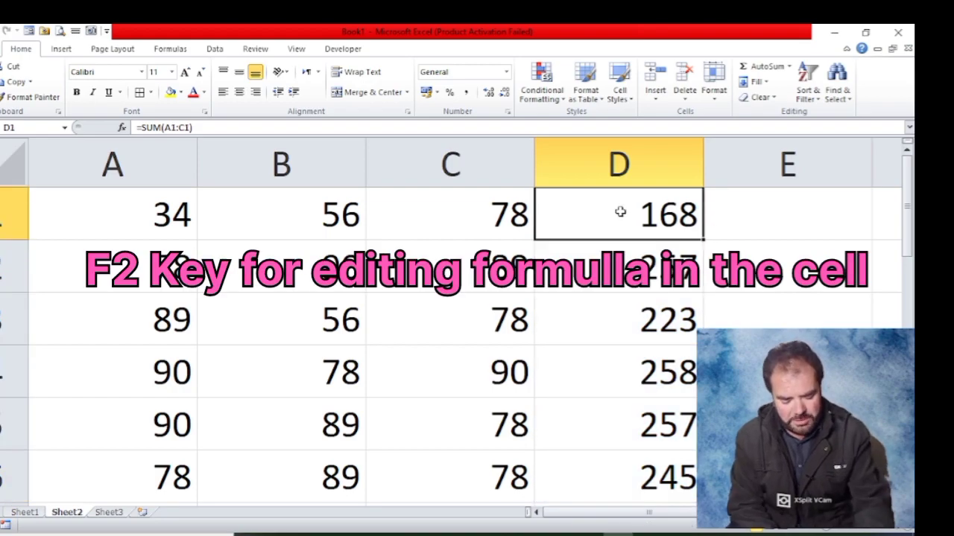
pyautogui.press('F2')
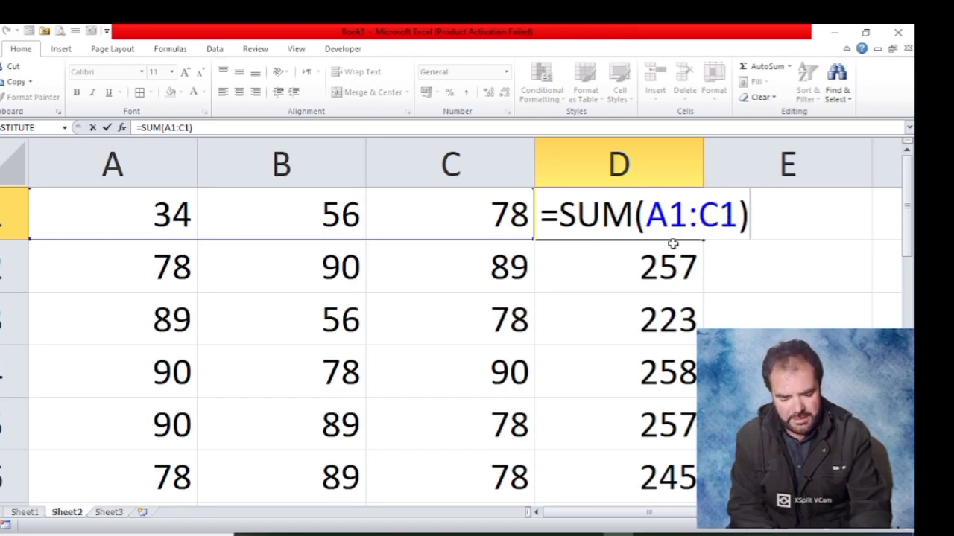
pyautogui.press('Return')
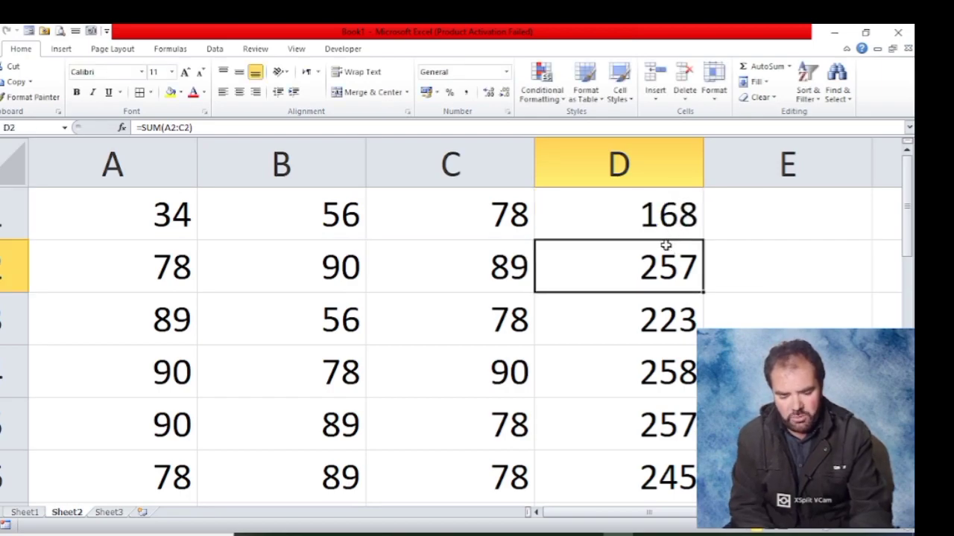
pyautogui.press('F2')
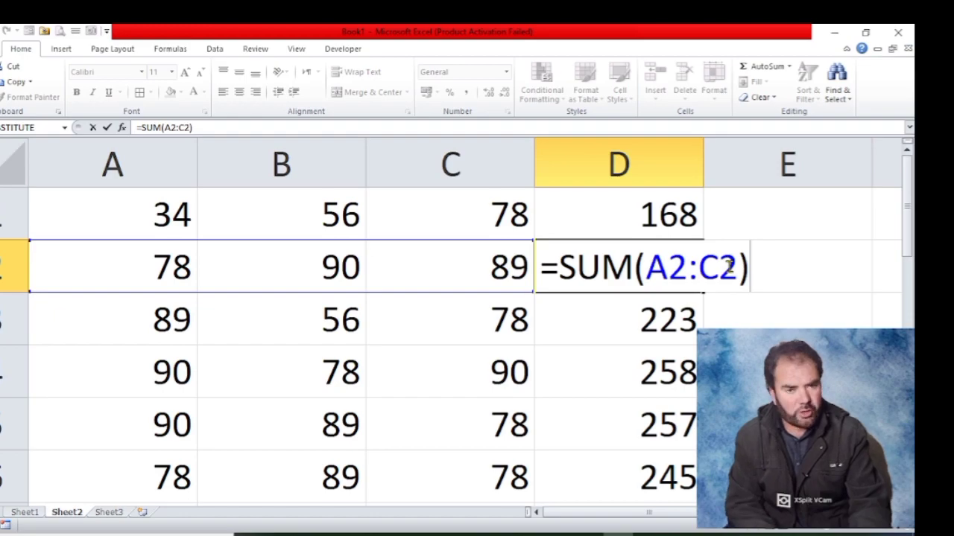
pyautogui.press('Return')
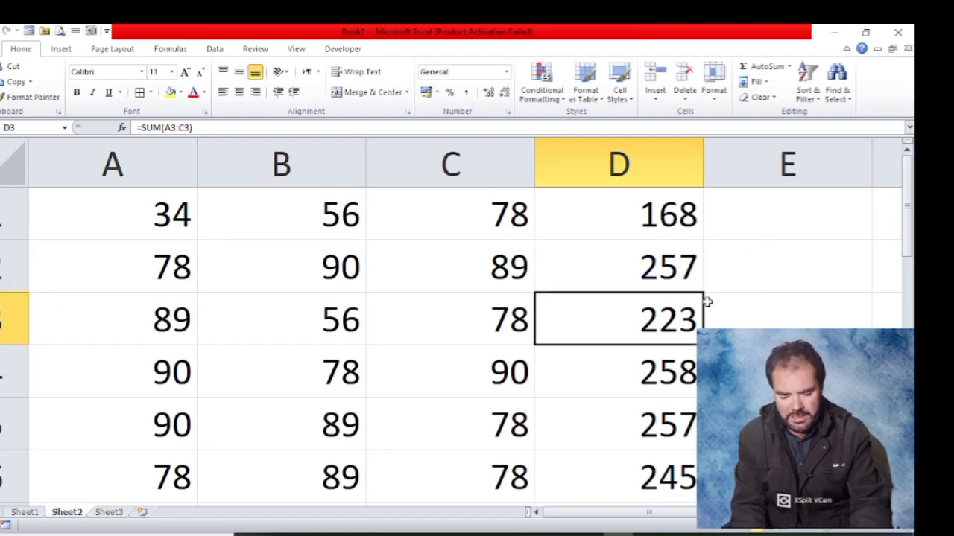
pyautogui.press('F2')
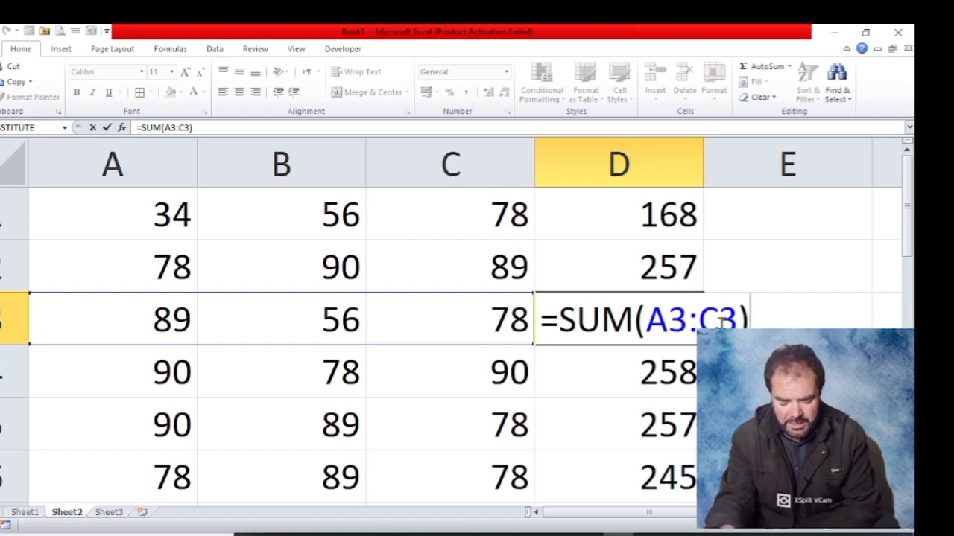
pyautogui.press('Return')
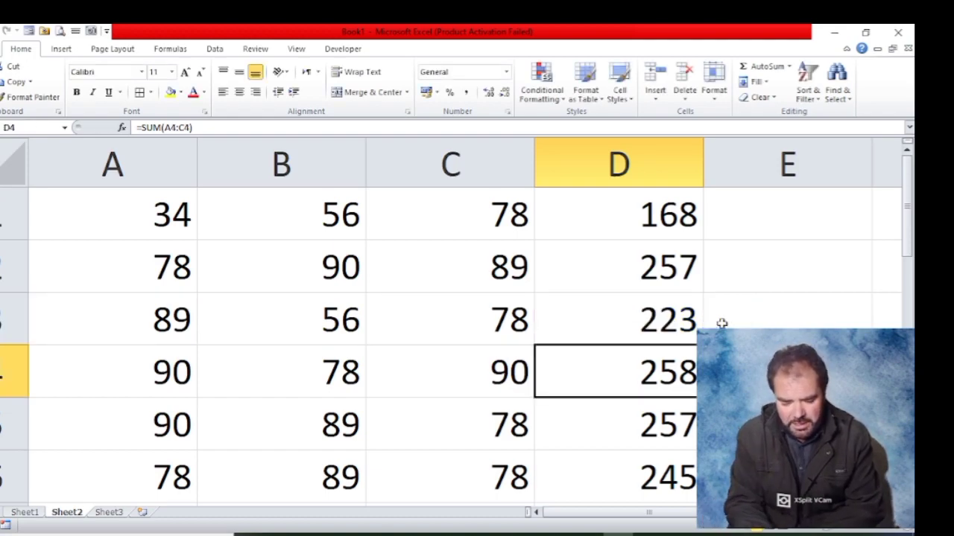
pyautogui.press('F2')
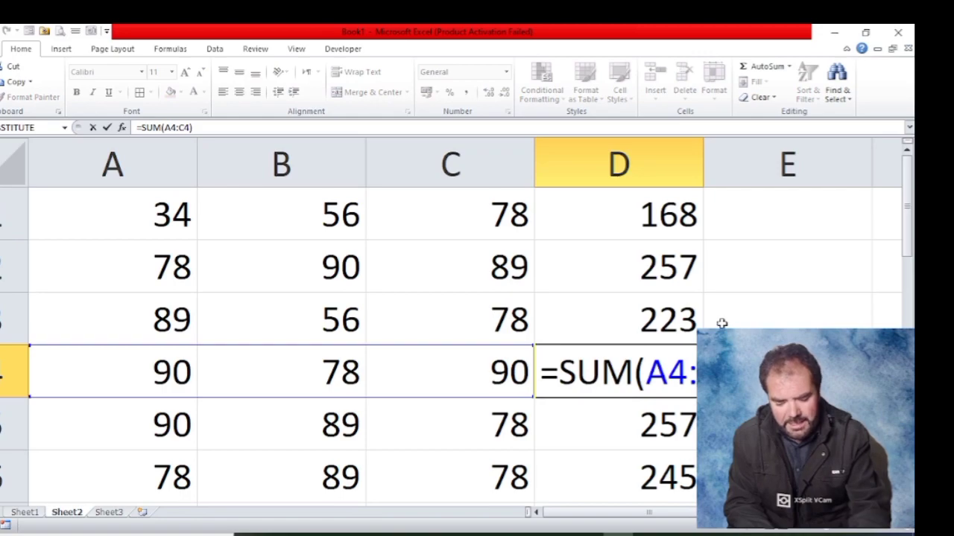
pyautogui.press('Return')
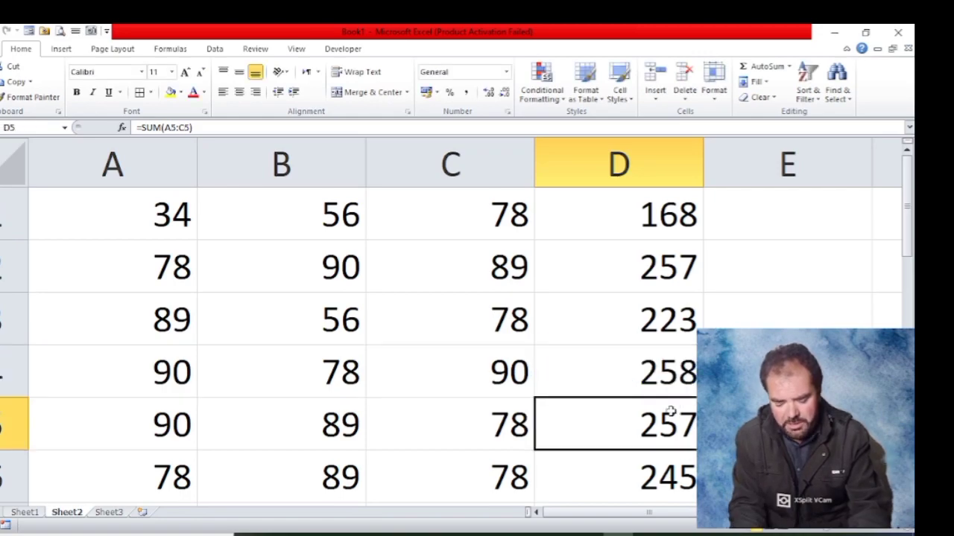
pyautogui.press('F2')
pyautogui.press('Return')
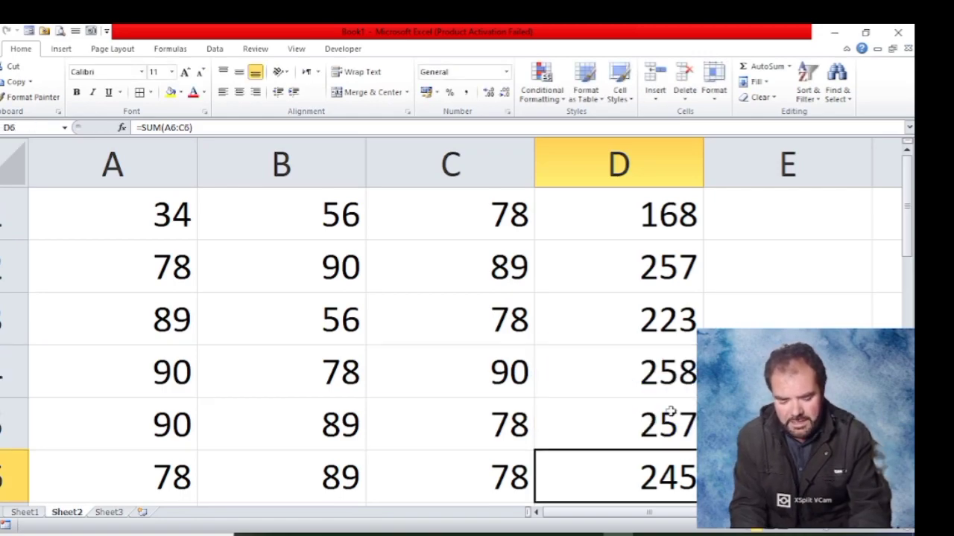
pyautogui.press('F2')
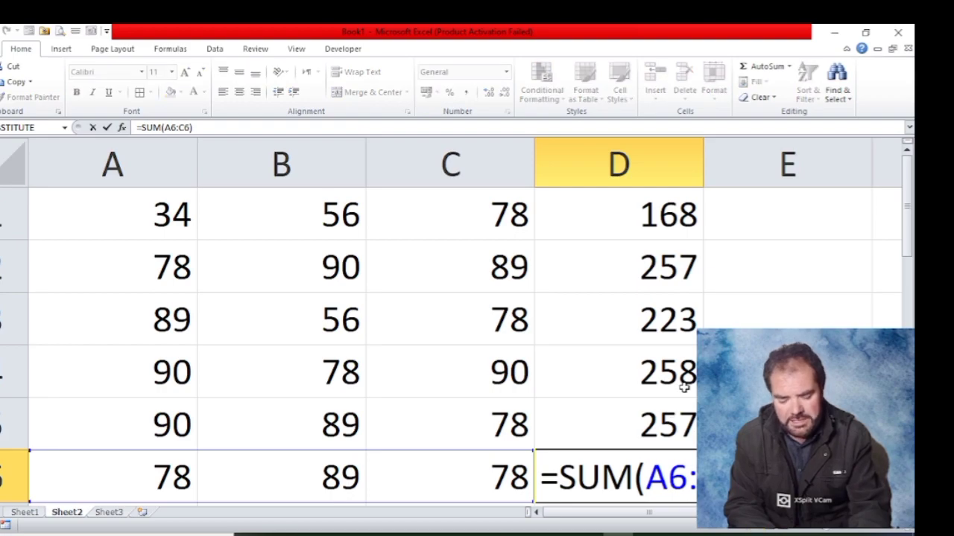
pyautogui.press('Return')
pyautogui.click(673, 214)
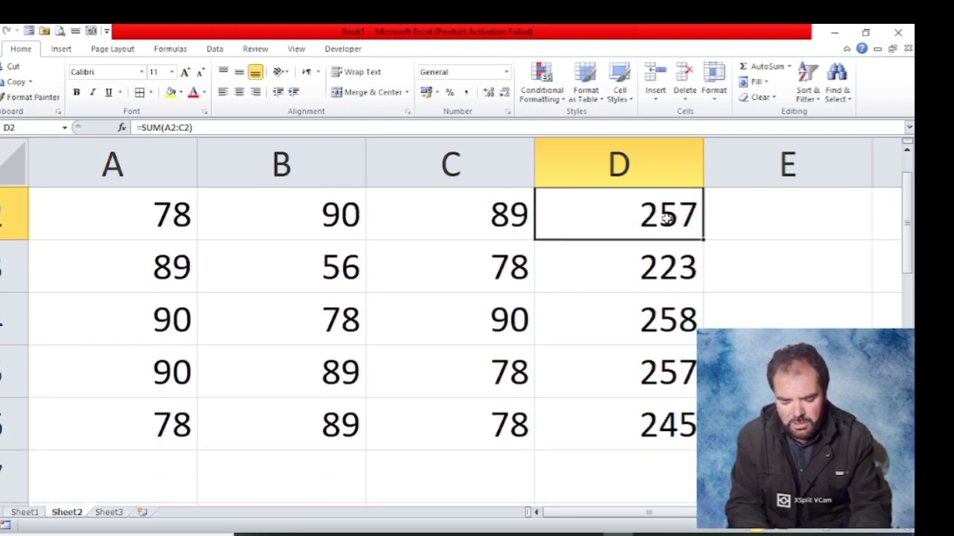
pyautogui.press('Up')
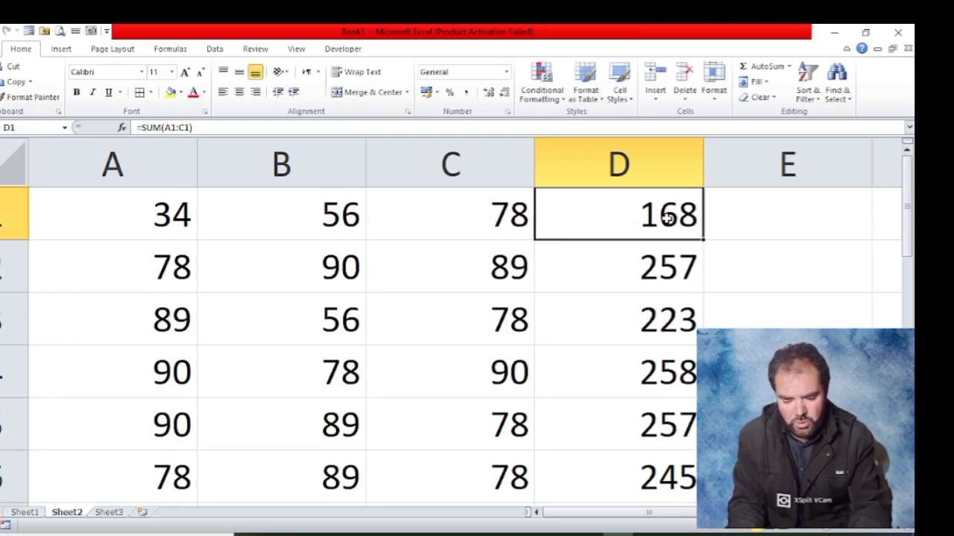
# Total the first row again in E1 with =SUM(A1:C1), extending the range from A1 to C1
pyautogui.click(777, 215)
pyautogui.write('=')
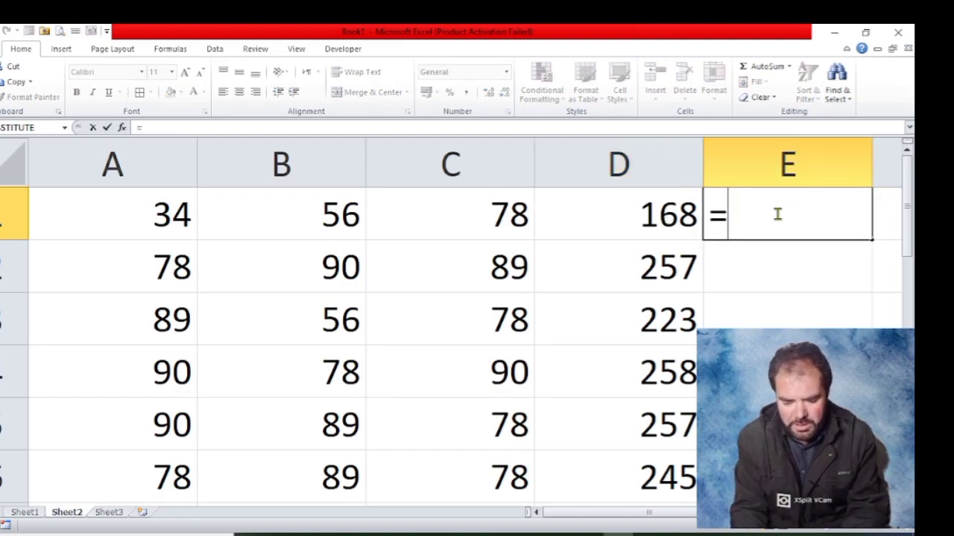
pyautogui.write('SUM(')
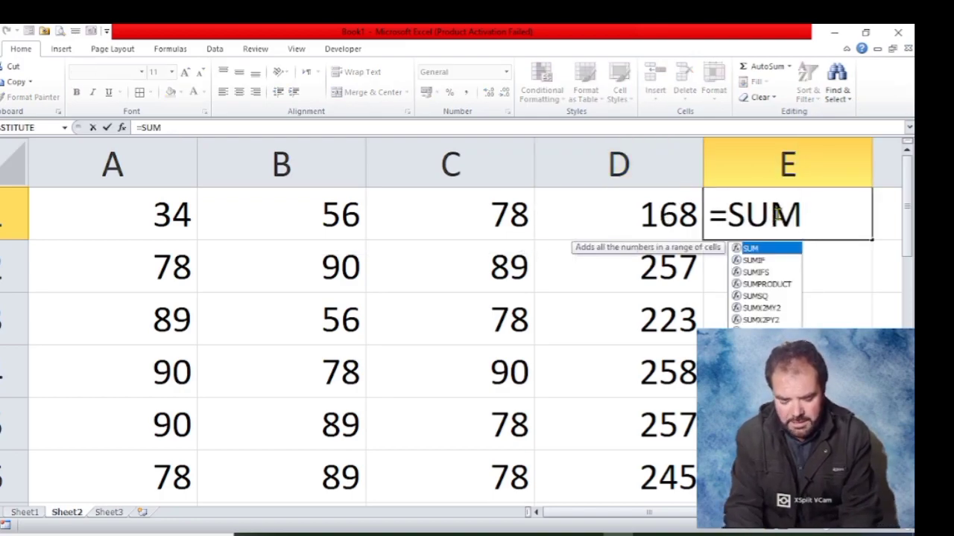
pyautogui.click(94, 225)
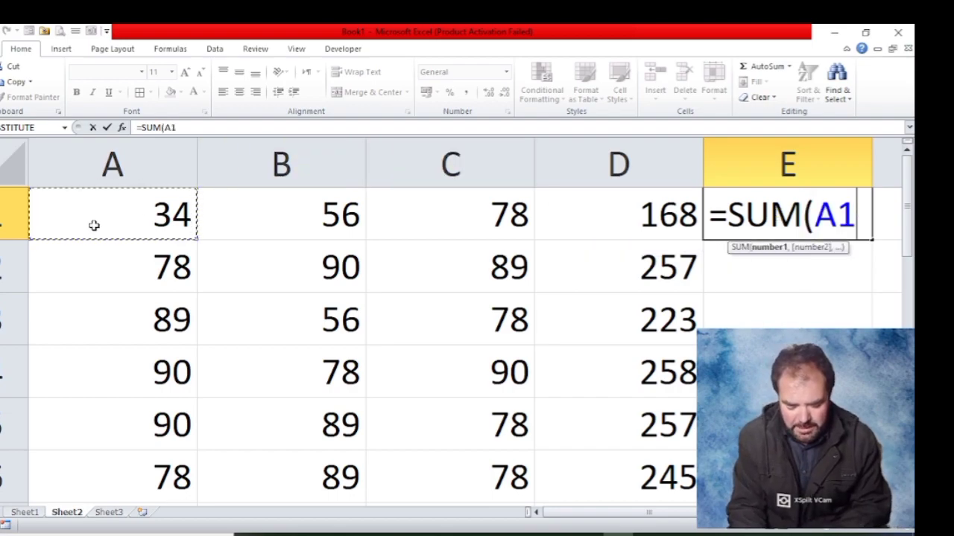
pyautogui.press('F8')
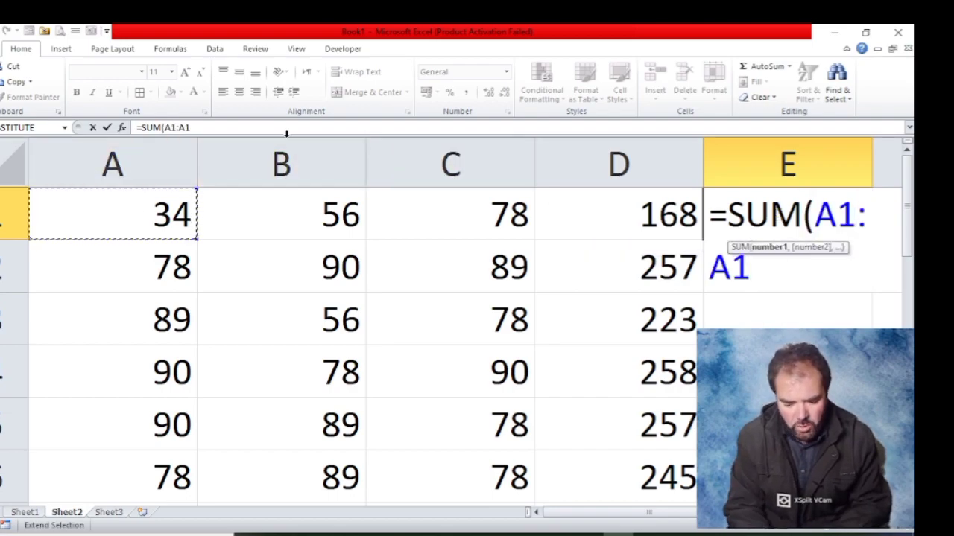
pyautogui.click(465, 219)
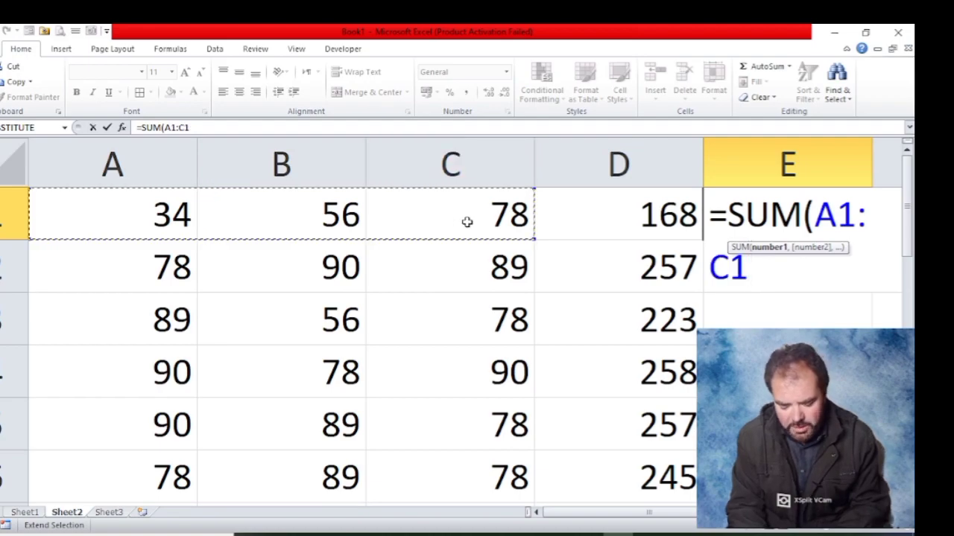
pyautogui.write(')')
pyautogui.press('Return')
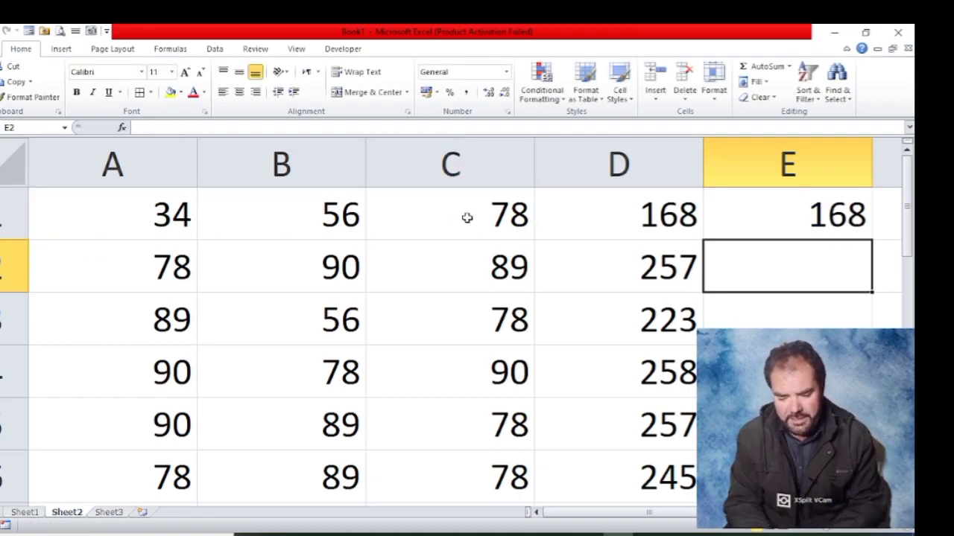
# Make both references in E1 absolute so the formula reads =SUM($A$1:$C$1), and fill it down to E6
pyautogui.click(808, 227)
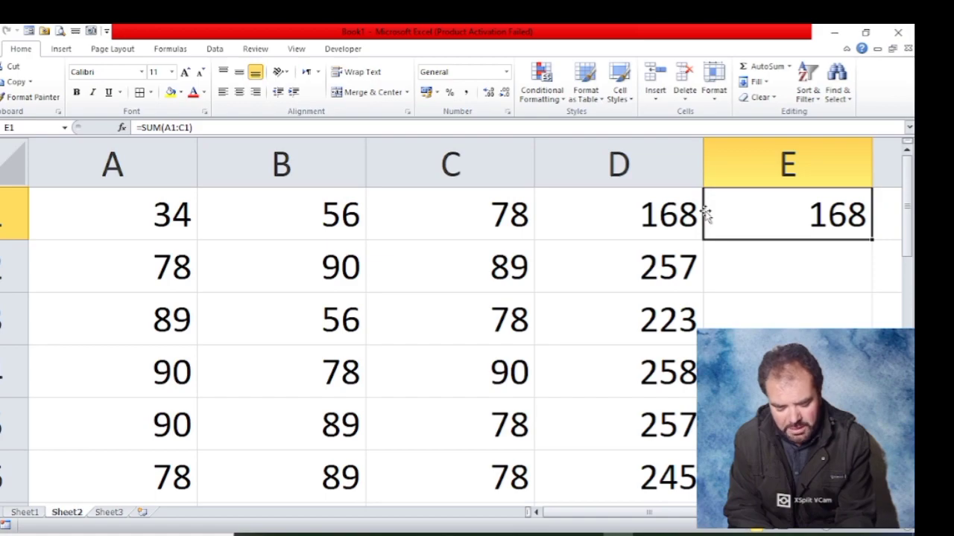
pyautogui.press('F2')
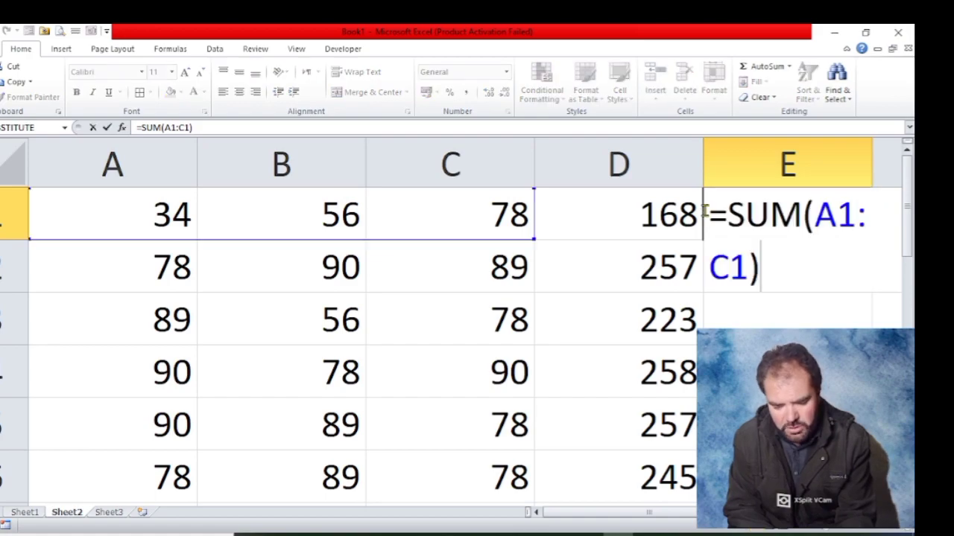
pyautogui.click(838, 216)
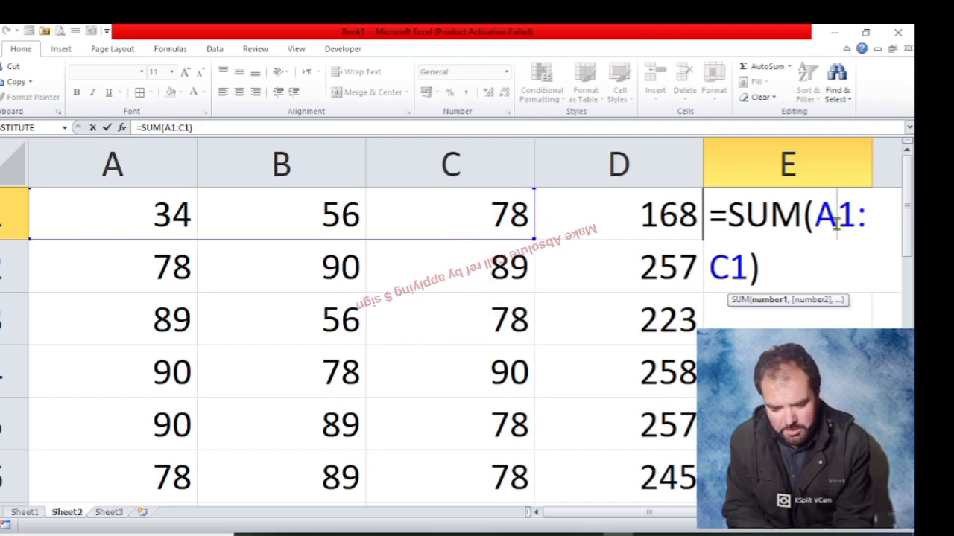
pyautogui.press('F4')
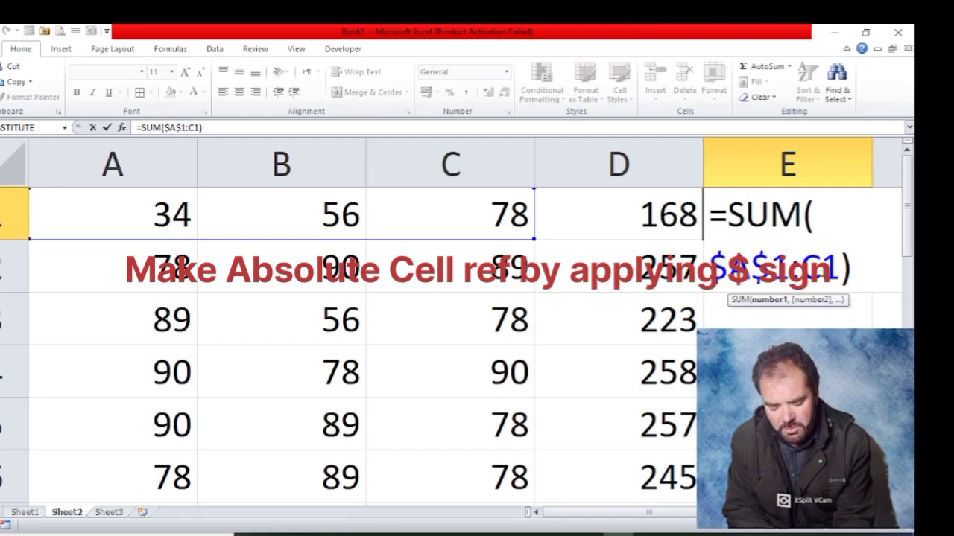
pyautogui.press('F4')
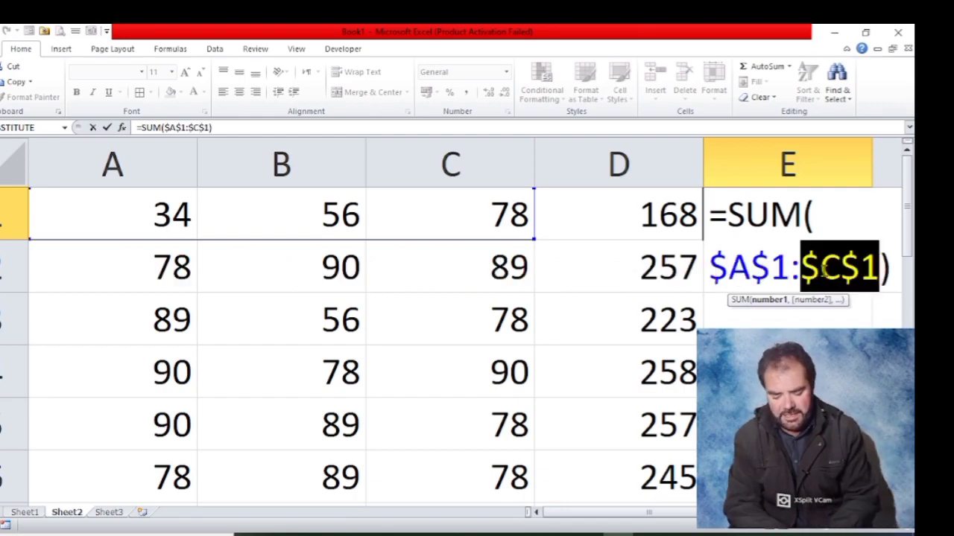
pyautogui.press('Return')
pyautogui.click(811, 215)
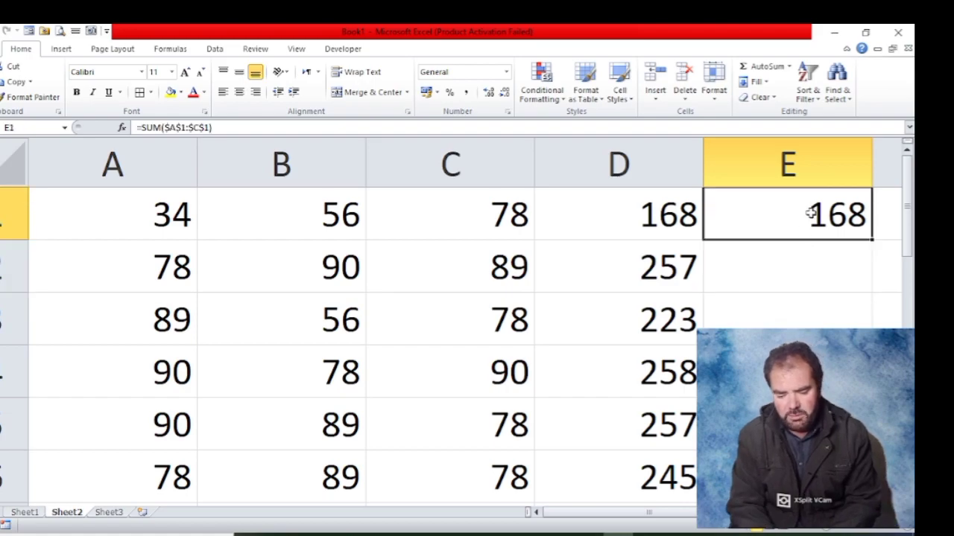
pyautogui.doubleClick(873, 242)
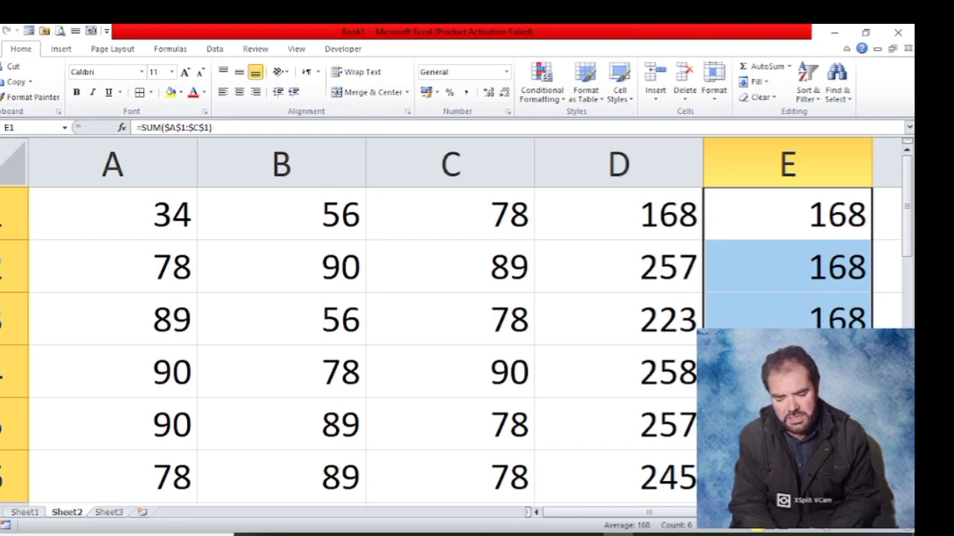
# Inspect the filled formulas in E2 and E4 to see which cells their absolute references use
pyautogui.click(801, 278)
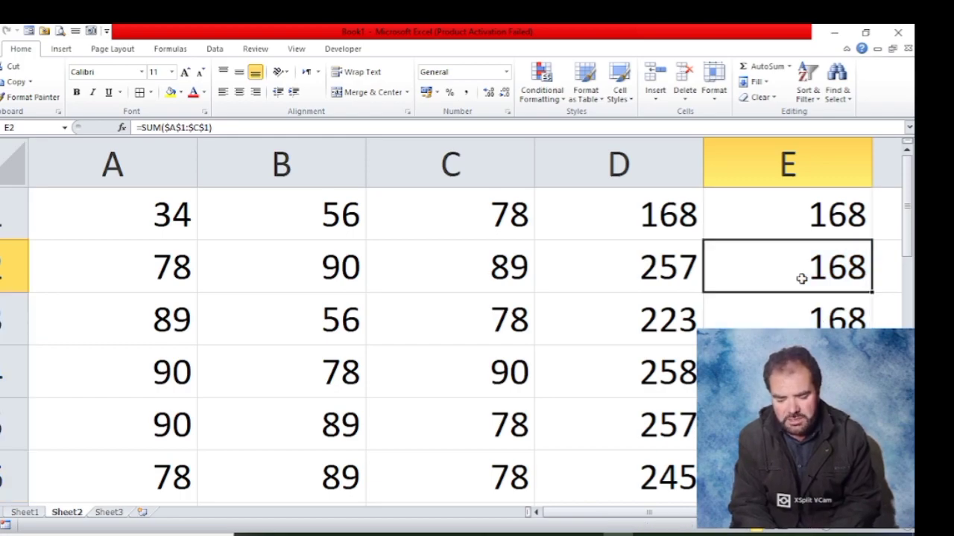
pyautogui.doubleClick(801, 278)
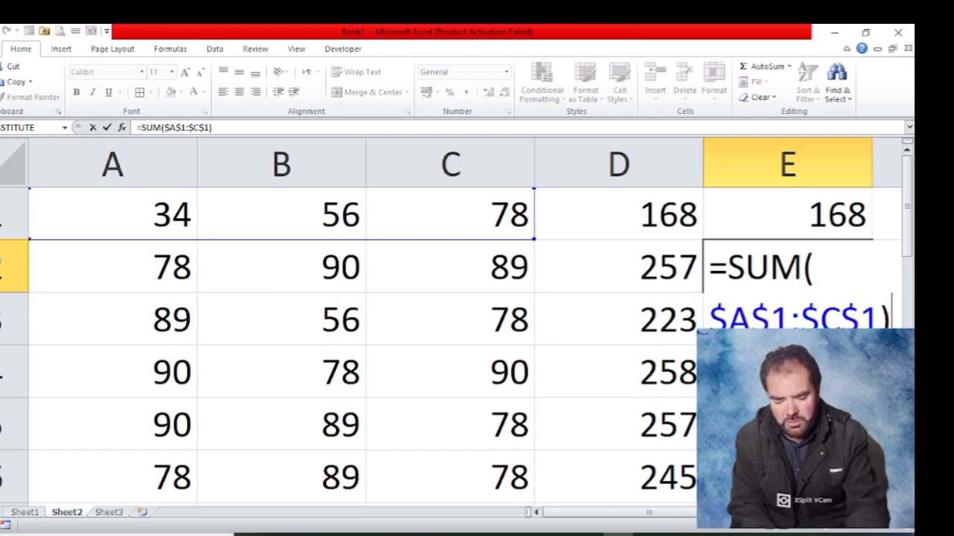
pyautogui.press('Return')
pyautogui.doubleClick(794, 372)
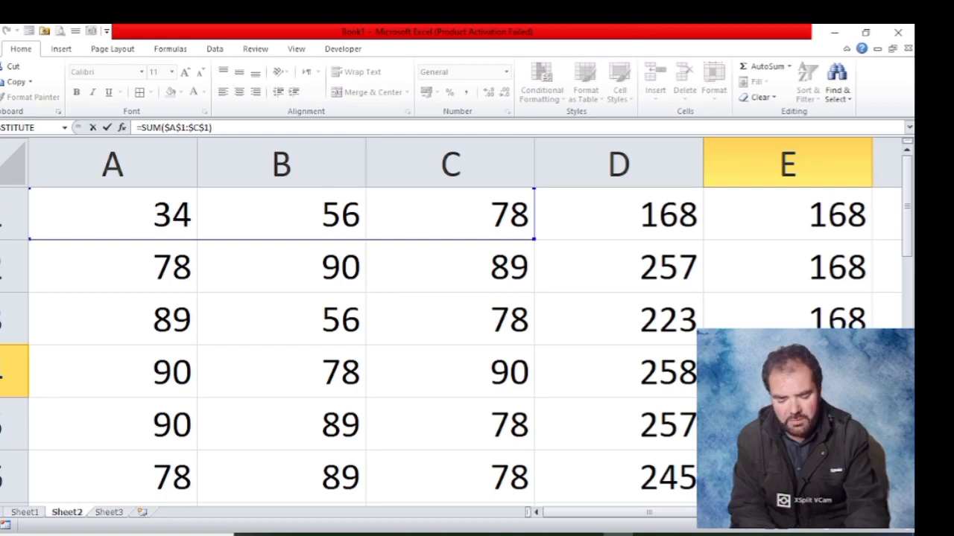
pyautogui.press('Return')
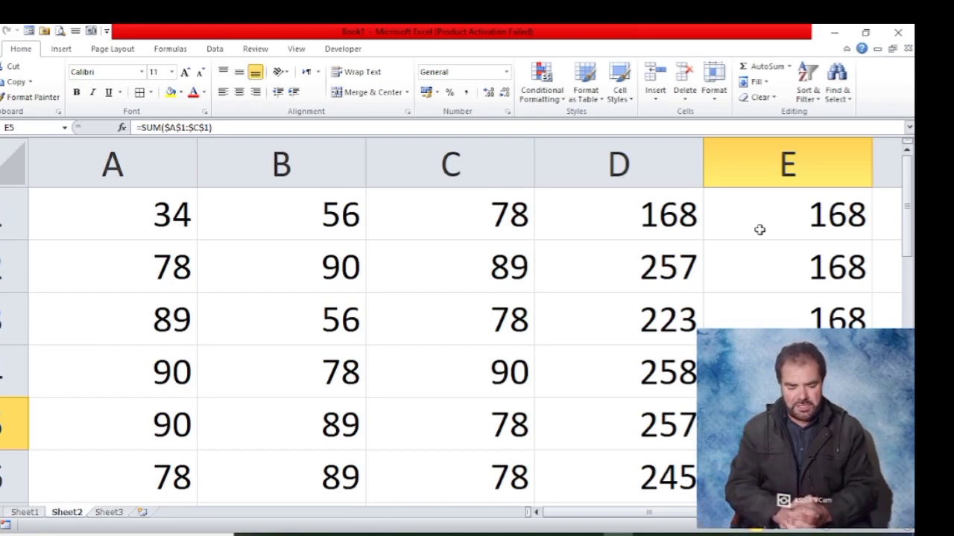
# Review the relative formula in D1 and the percentage formula in G2 on Sheet1, and return to Sheet2
pyautogui.click(610, 209)
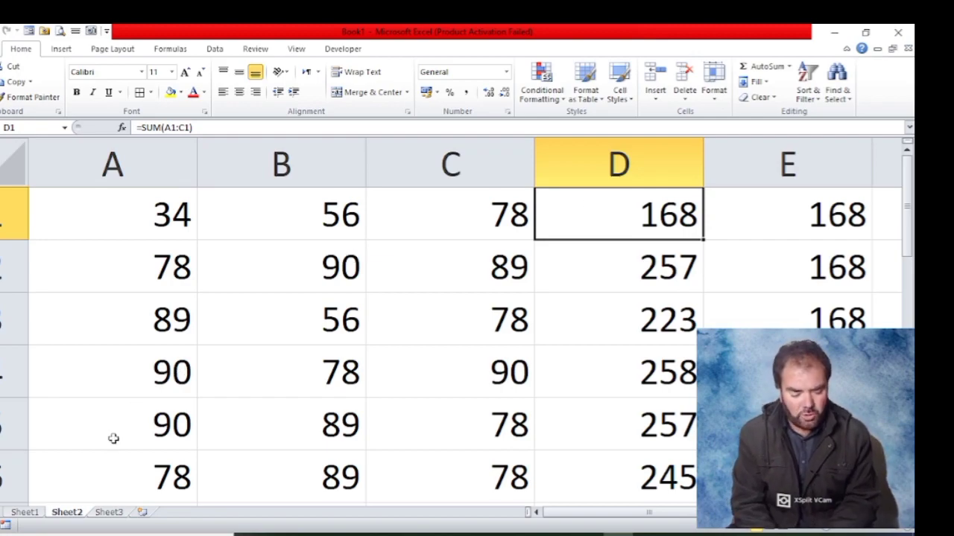
pyautogui.click(32, 512)
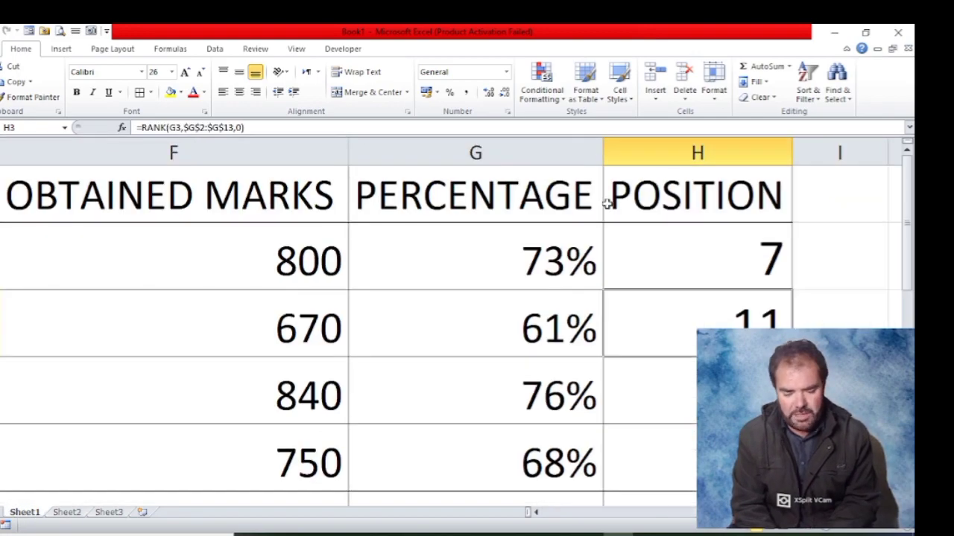
pyautogui.click(470, 268)
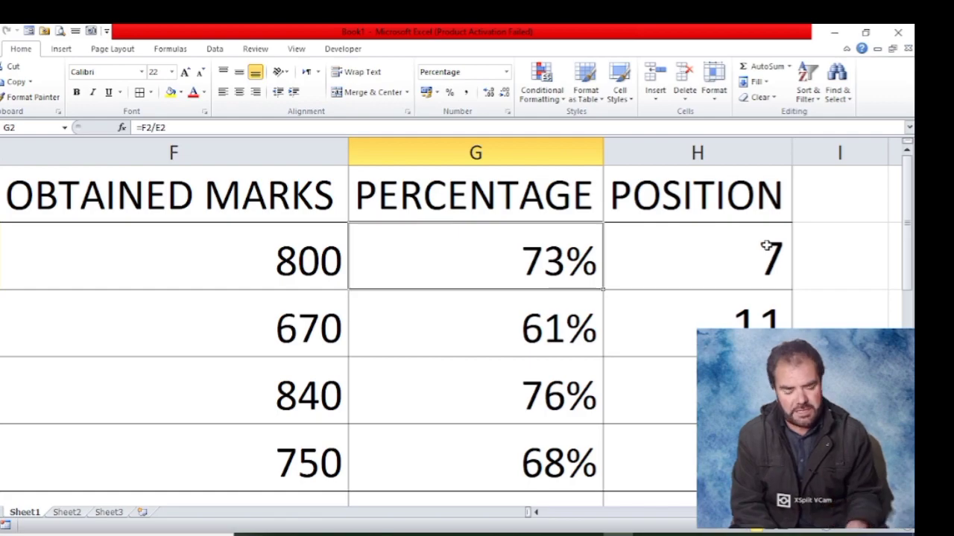
pyautogui.click(67, 515)
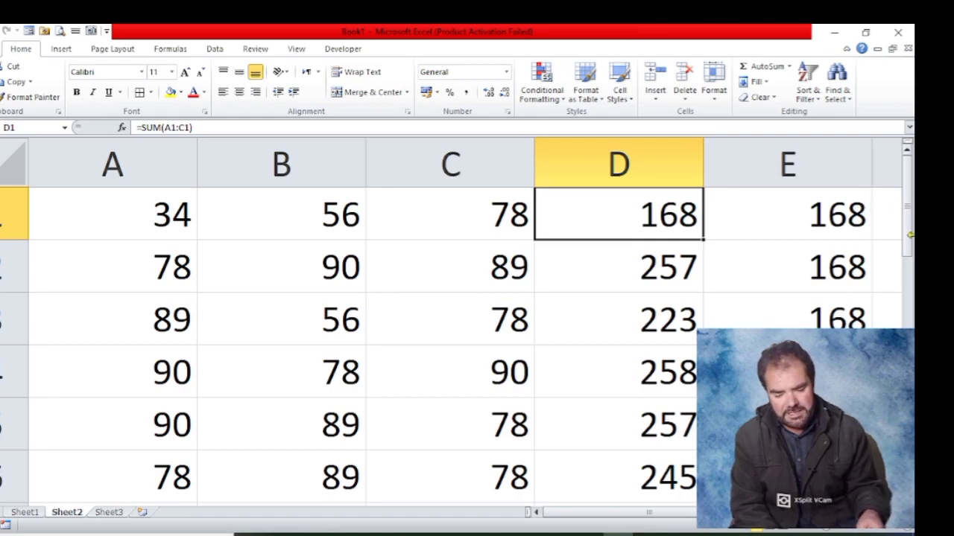
# Cycle the first reference in E1 through A$1 and $A1 to relative A1, so the formula reads =SUM(A1:$C$1), and return to Sheet1
pyautogui.click(809, 228)
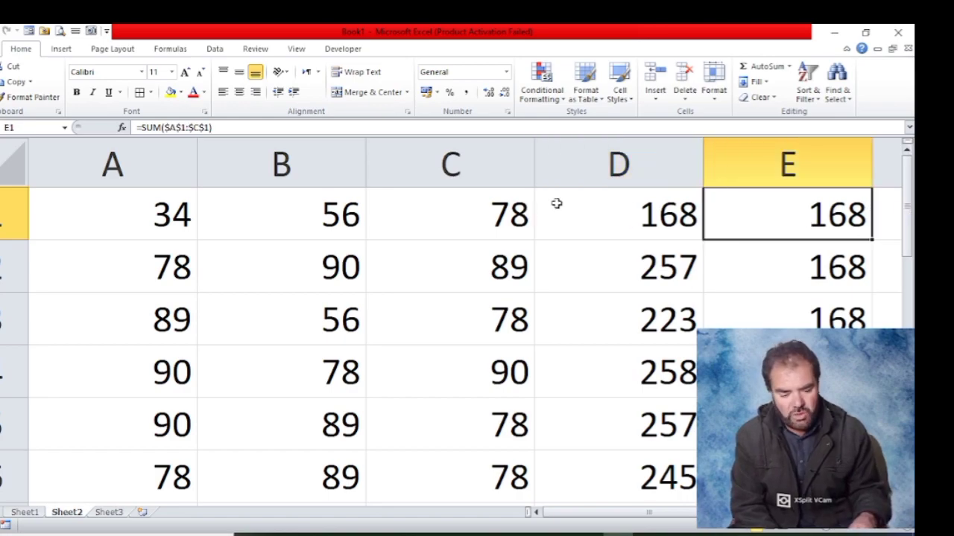
pyautogui.doubleClick(743, 232)
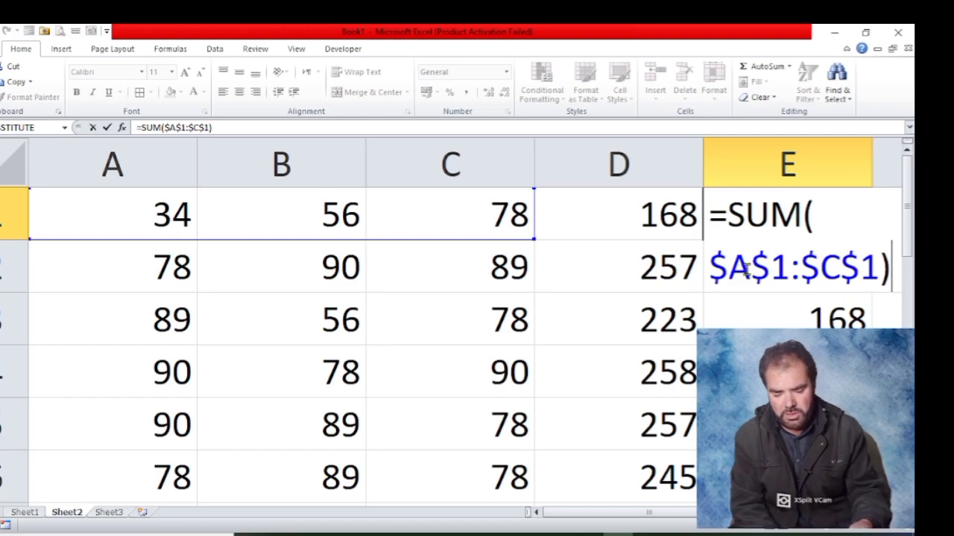
pyautogui.click(746, 270)
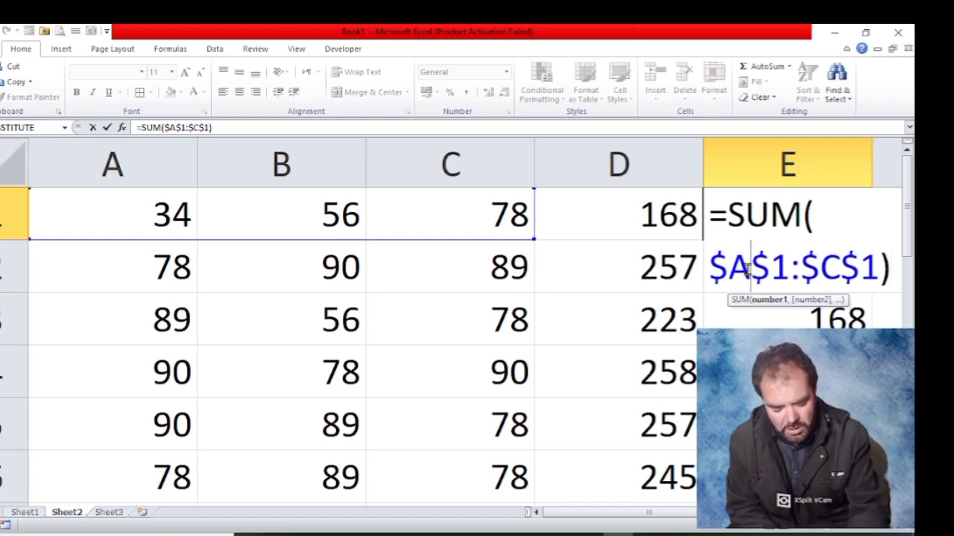
pyautogui.press('F4')
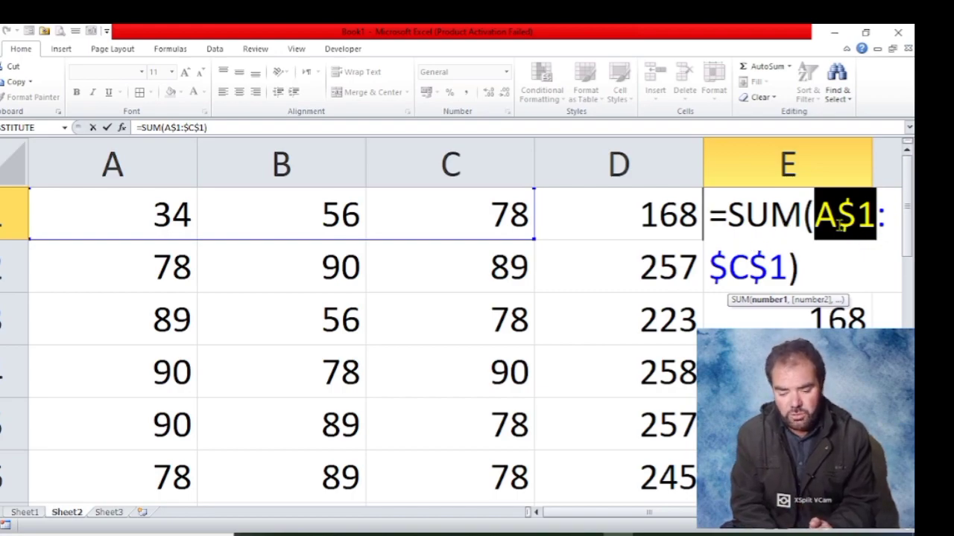
pyautogui.press('F4')
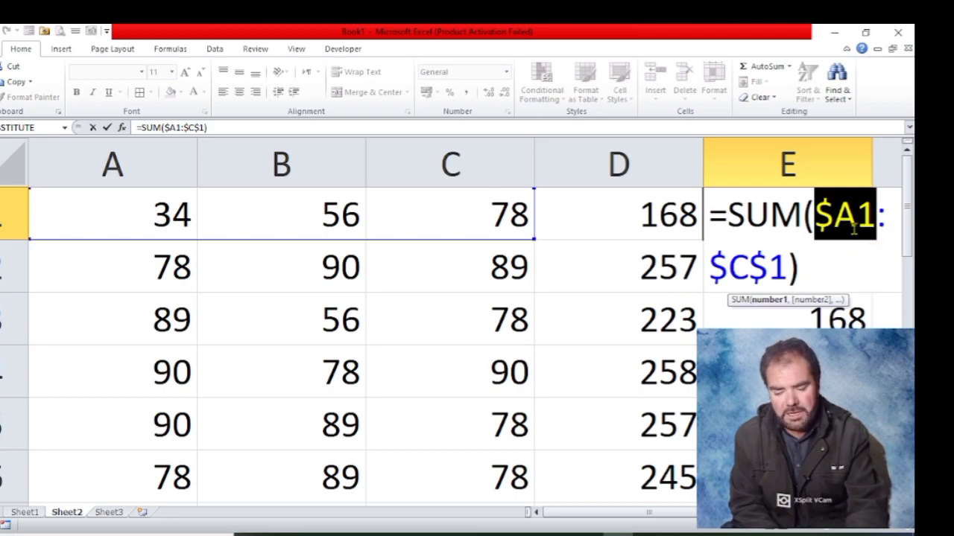
pyautogui.press('F4')
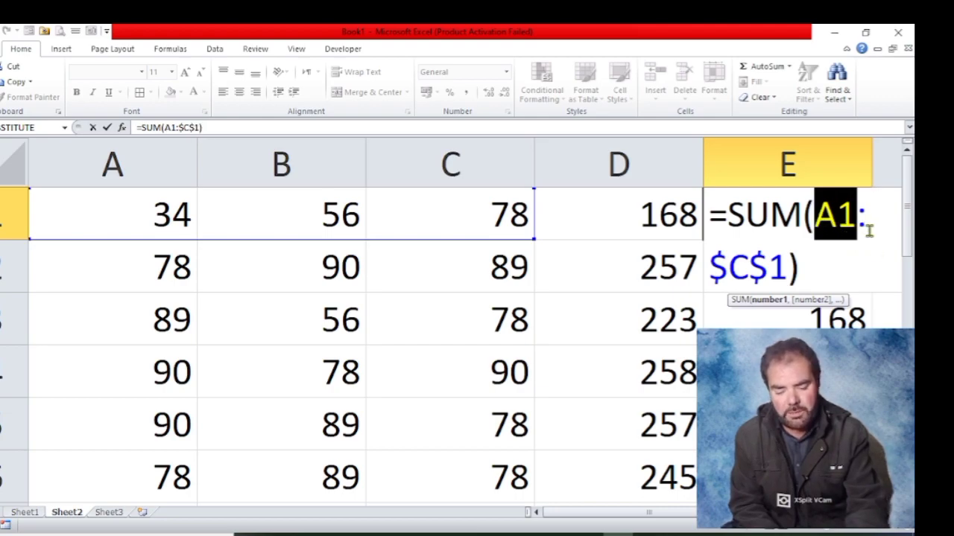
pyautogui.click(749, 265)
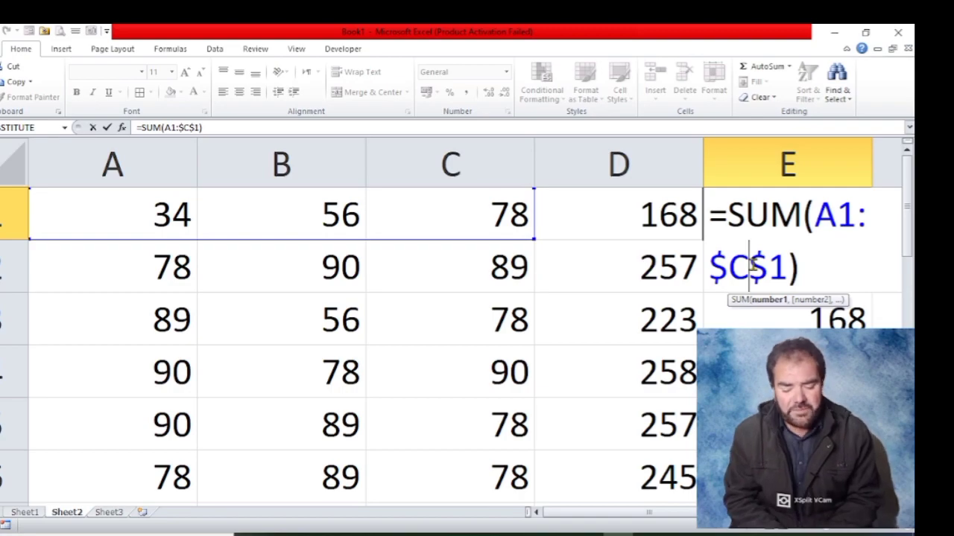
pyautogui.press('Return')
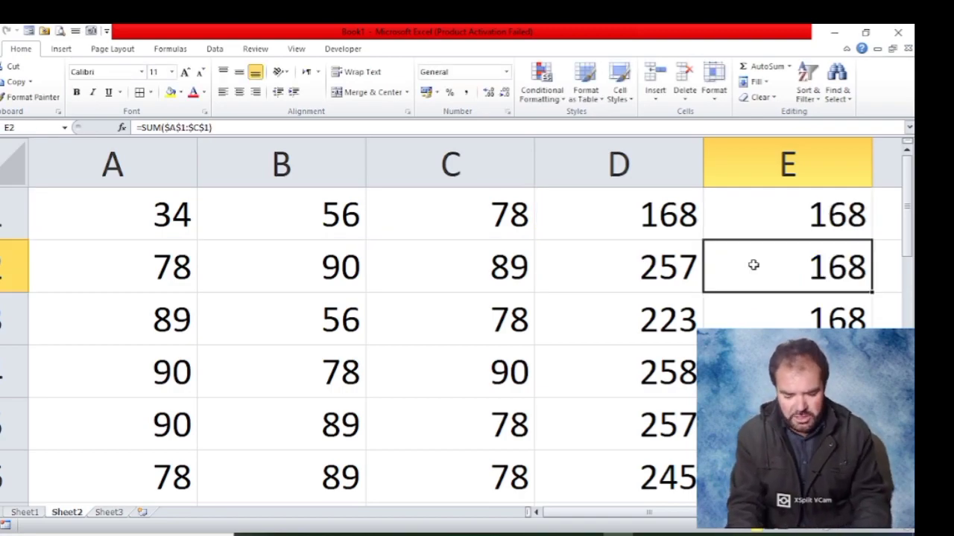
pyautogui.click(26, 513)
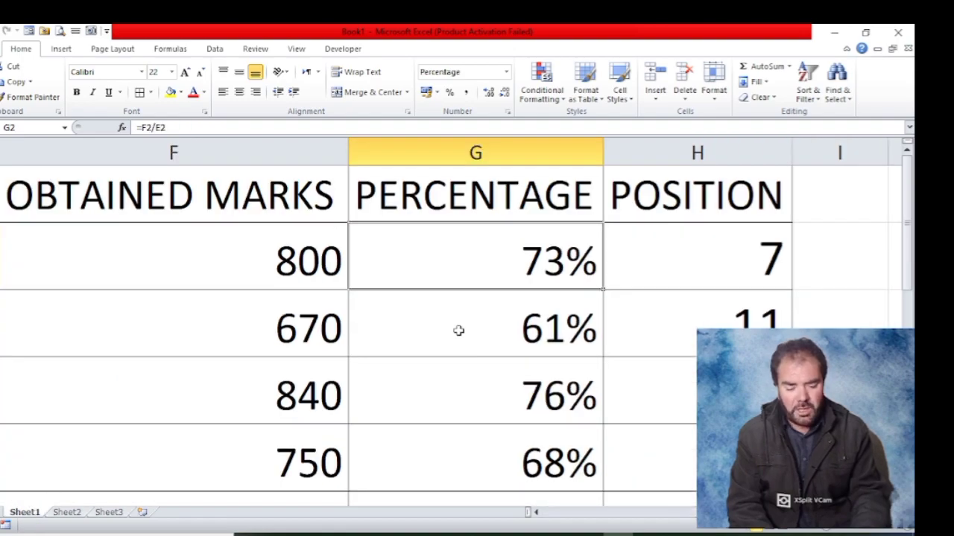